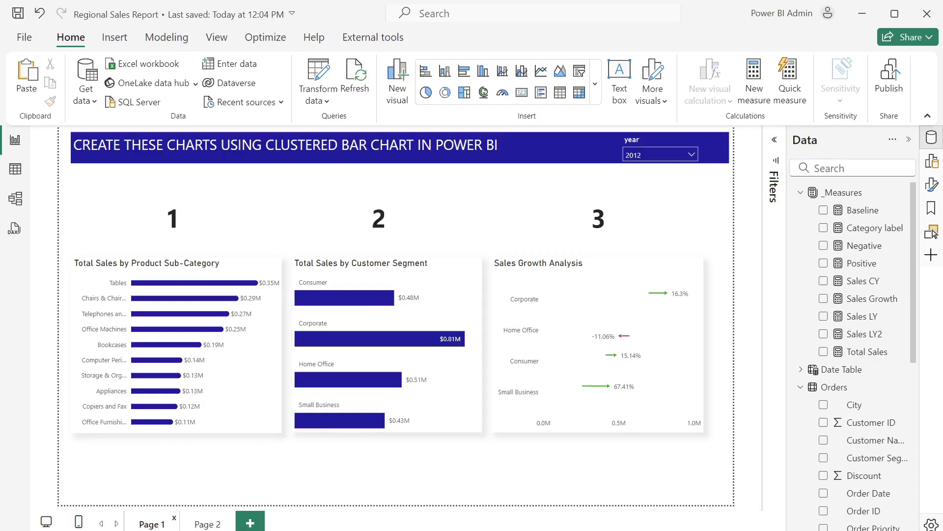
Insert a clustered bar chart on Page 2 and place it in the lower-left part of the report canvas.
left_click(206, 525)
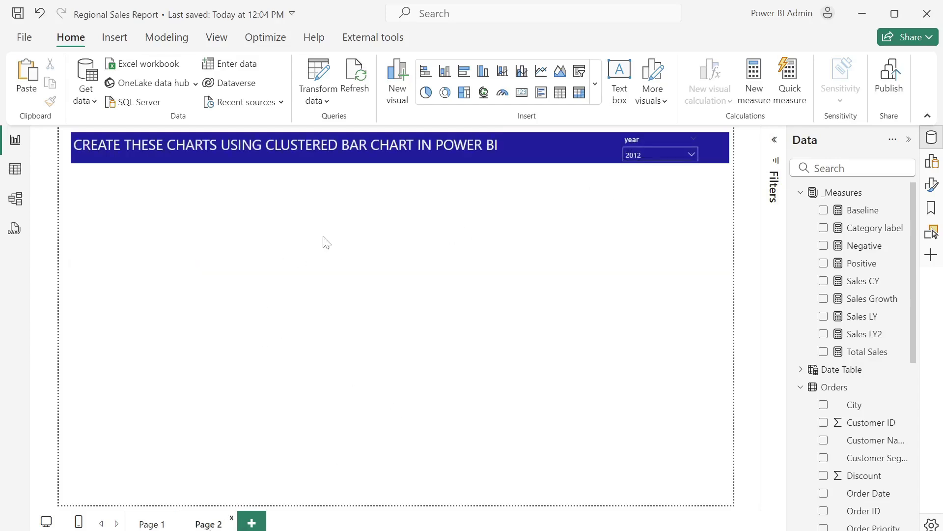
left_click(466, 76)
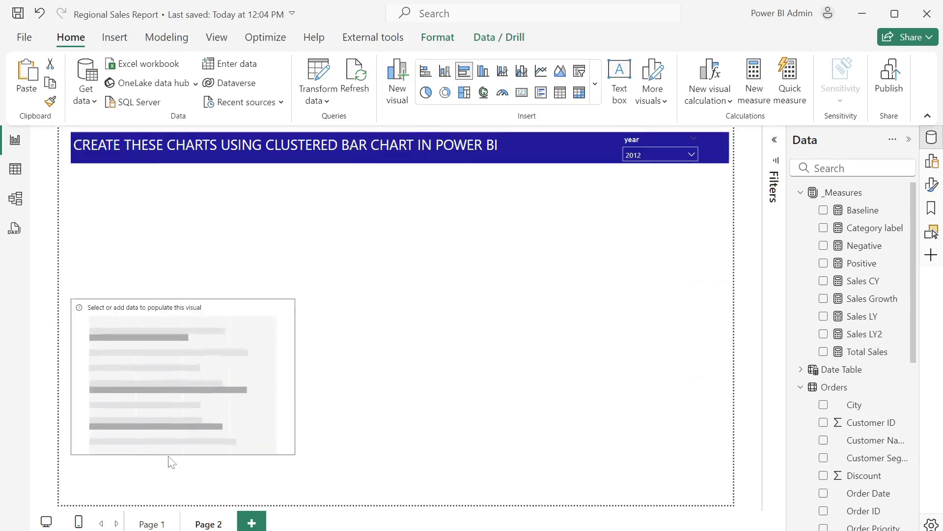
left_click_drag(210, 319, 210, 285)
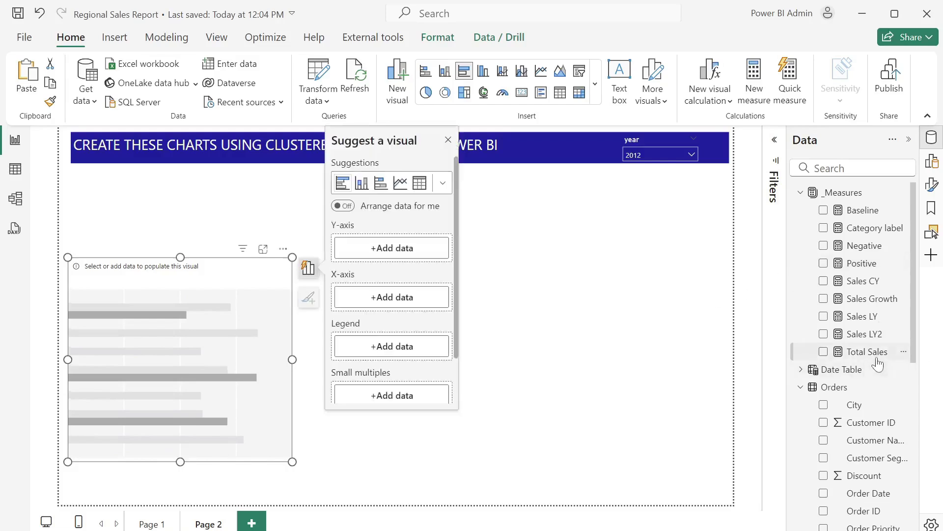
Populate the bar chart with the Total Sales measure on the X-axis and Product Sub-Category on the Y-axis.
left_click(875, 354)
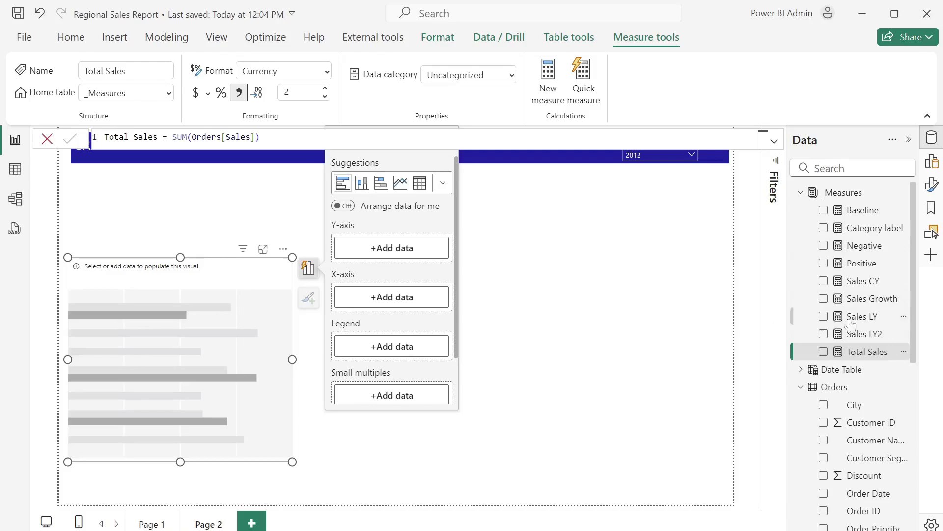
left_click(824, 352)
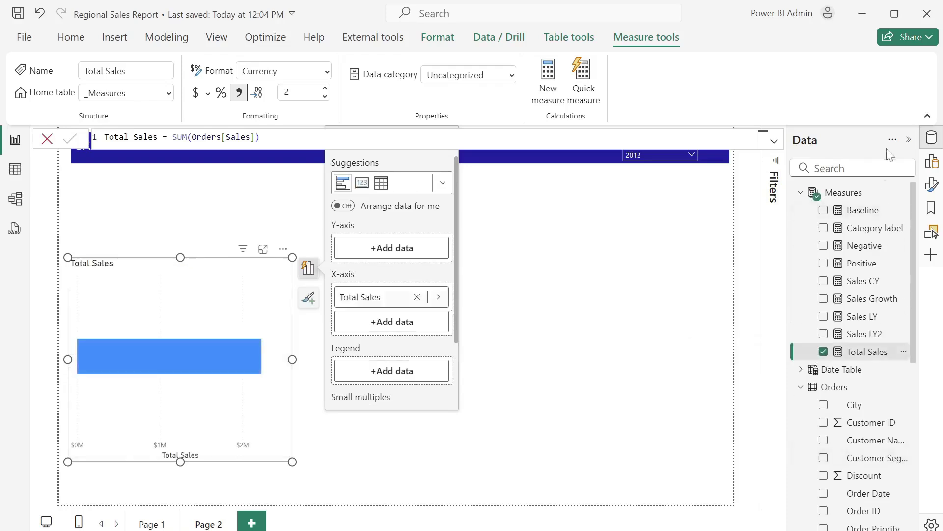
scroll(838, 413, "down", 5)
scroll(835, 383, "up", 2)
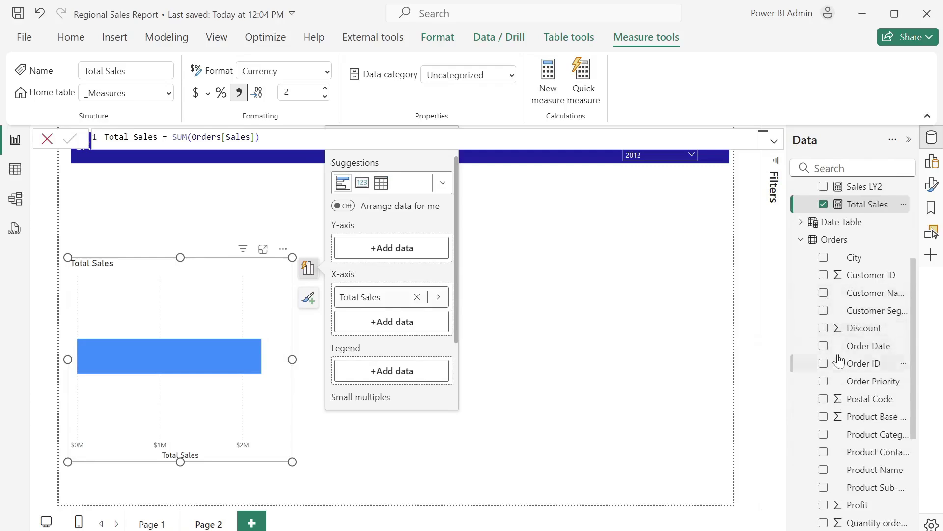
left_click(824, 487)
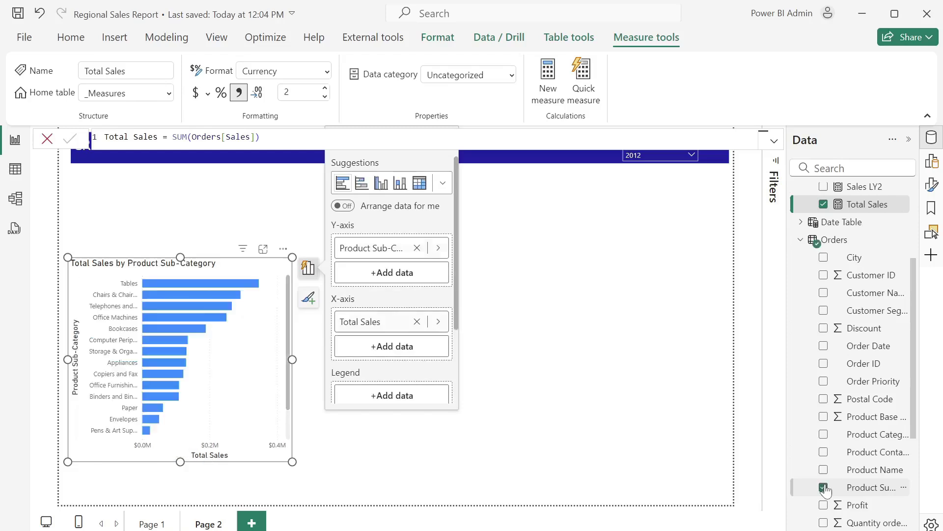
left_click(239, 232)
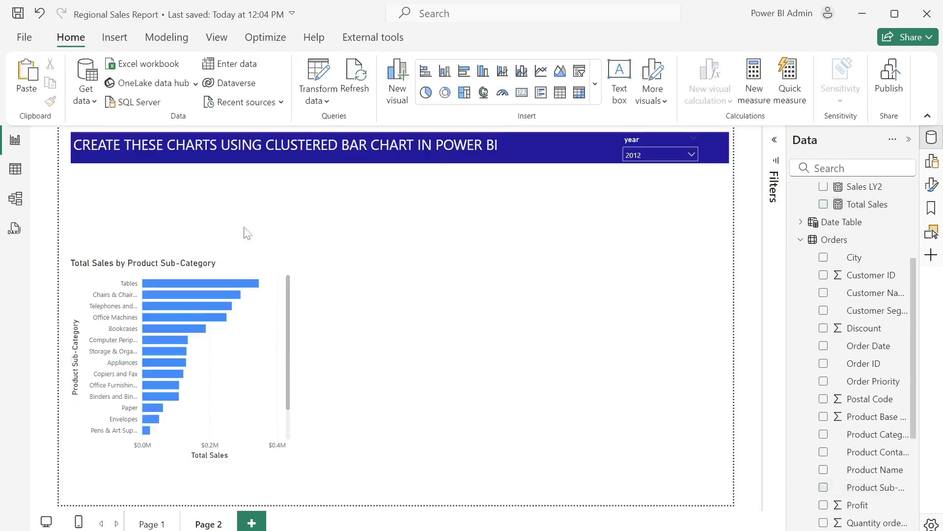
Give the sub-category chart a light gray shadow and enlarge the chart slightly downward.
left_click(239, 376)
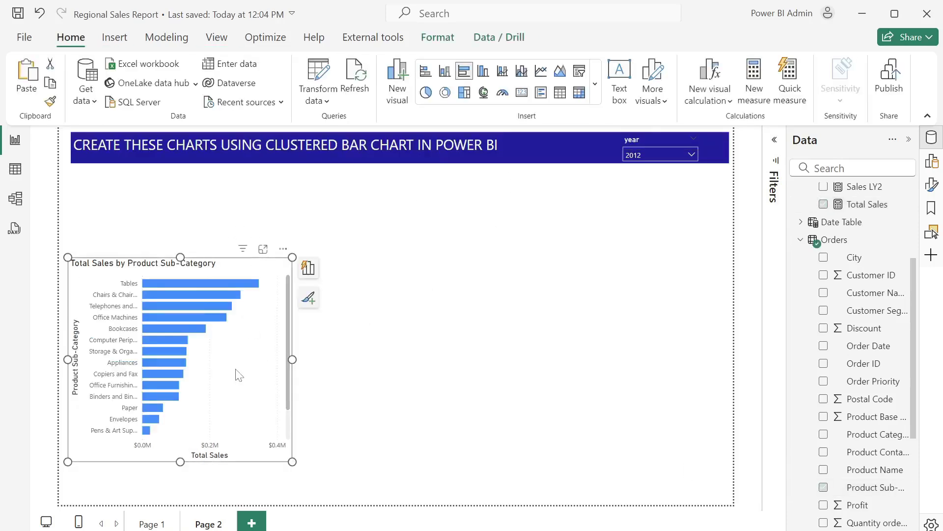
left_click(932, 192)
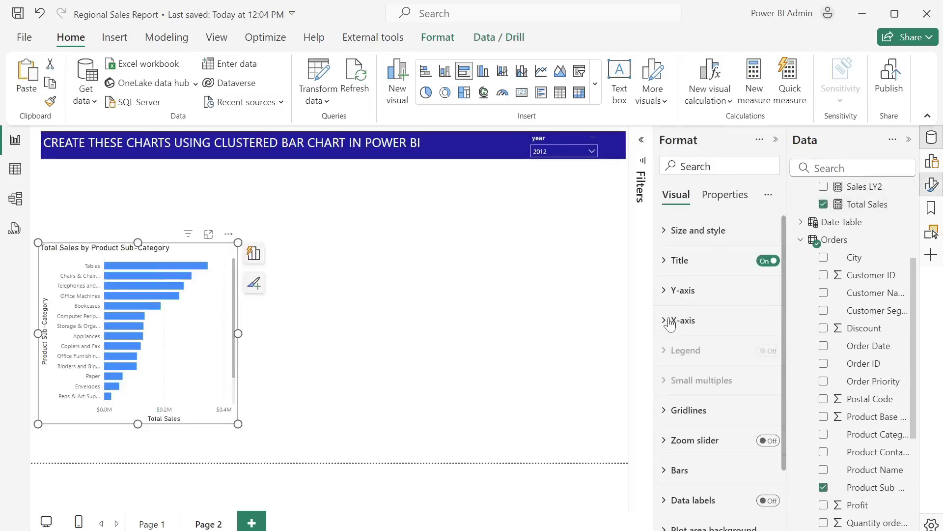
left_click(666, 241)
scroll(717, 319, "down", 5)
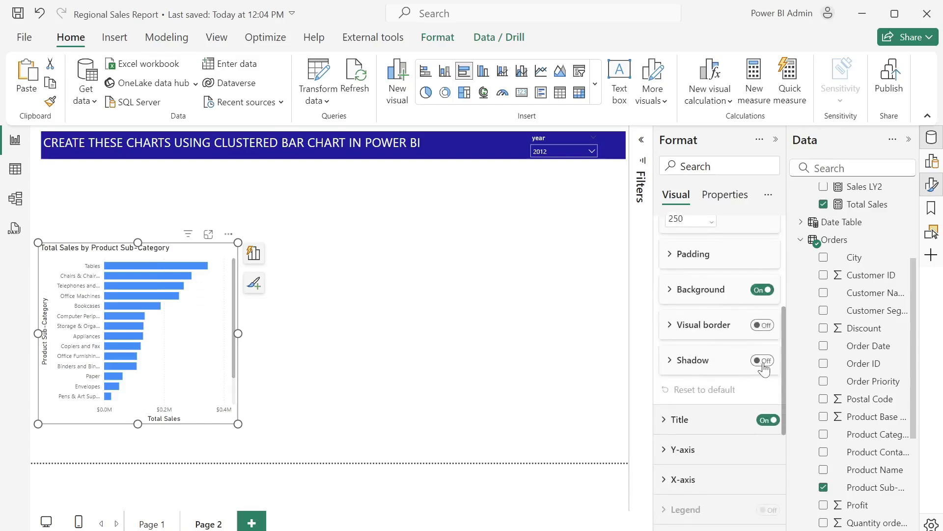
left_click(760, 361)
left_click(676, 373)
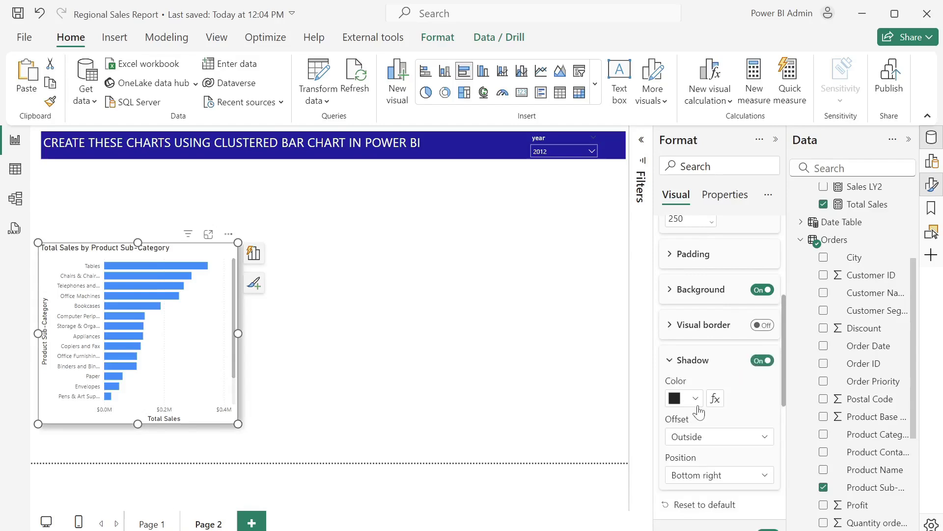
left_click(697, 403)
left_click(746, 335)
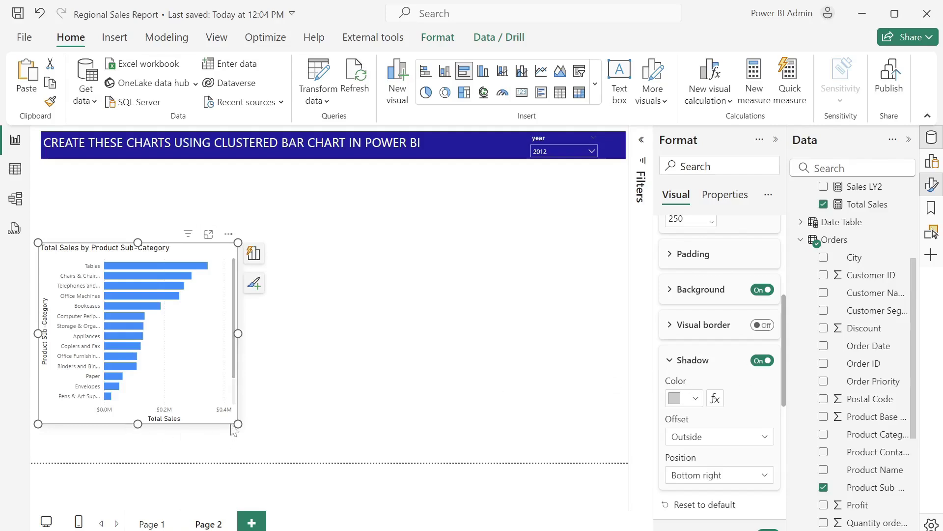
left_click_drag(238, 424, 239, 445)
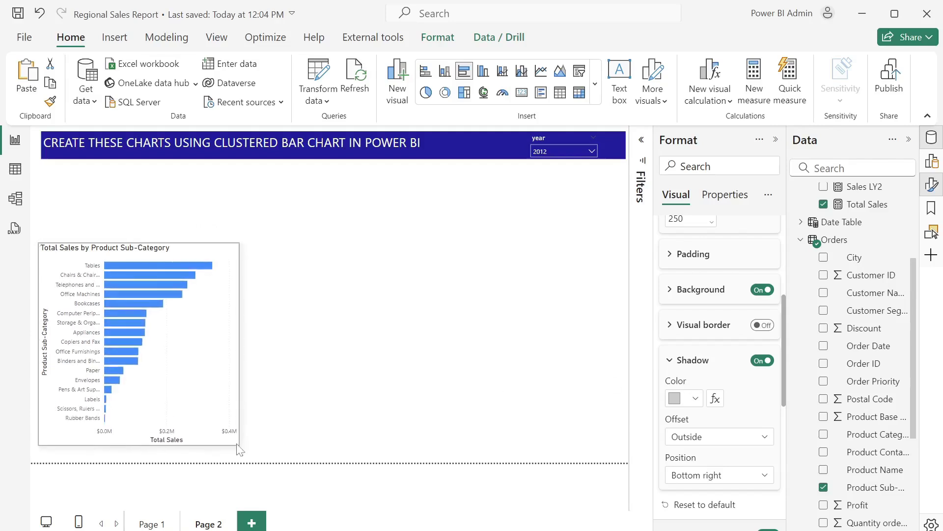
Turn off the Y-axis title of the sub-category chart.
scroll(673, 354, "down", 5)
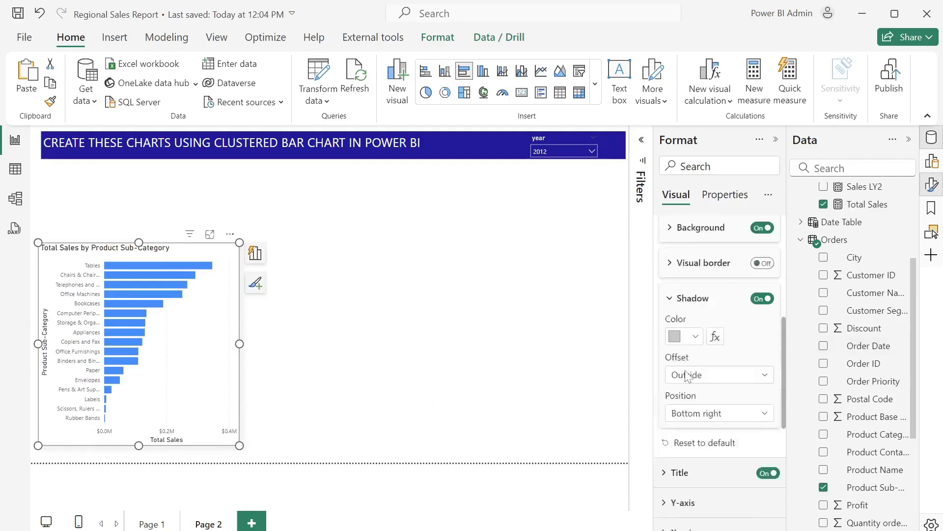
left_click(664, 270)
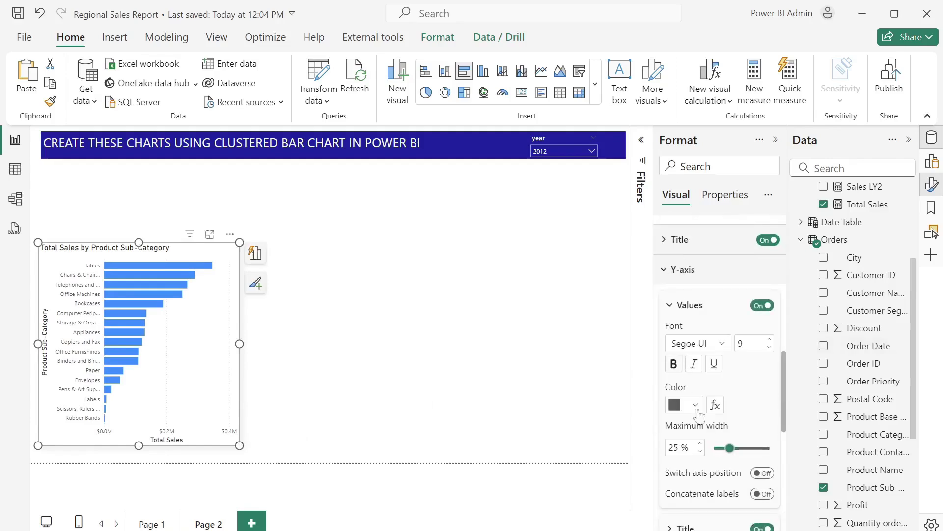
scroll(764, 511, "down", 3)
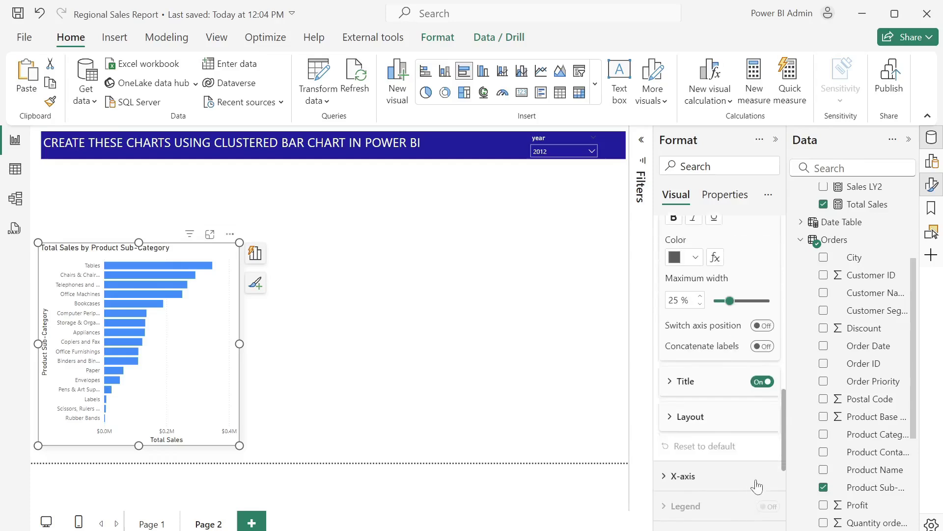
left_click(762, 382)
Turn off the X-axis values and the X-axis title of the sub-category chart.
scroll(683, 383, "down", 5)
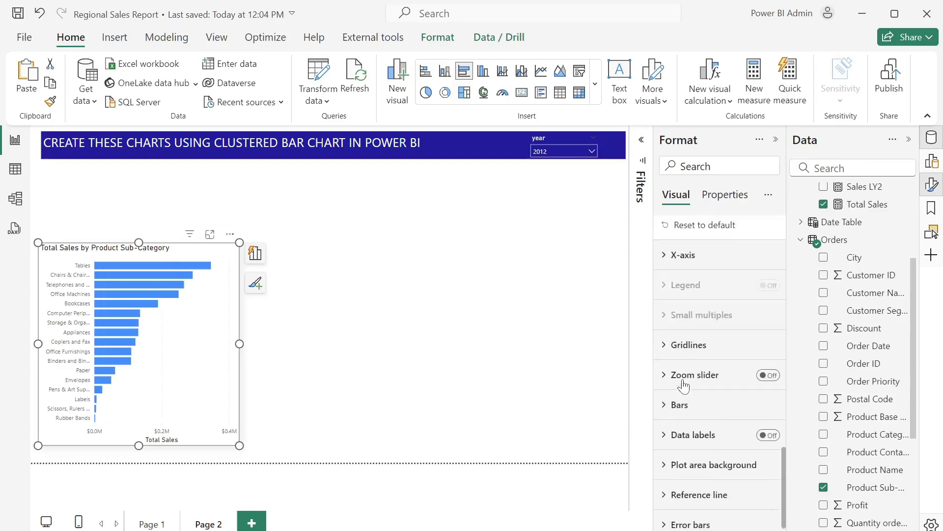
left_click(666, 255)
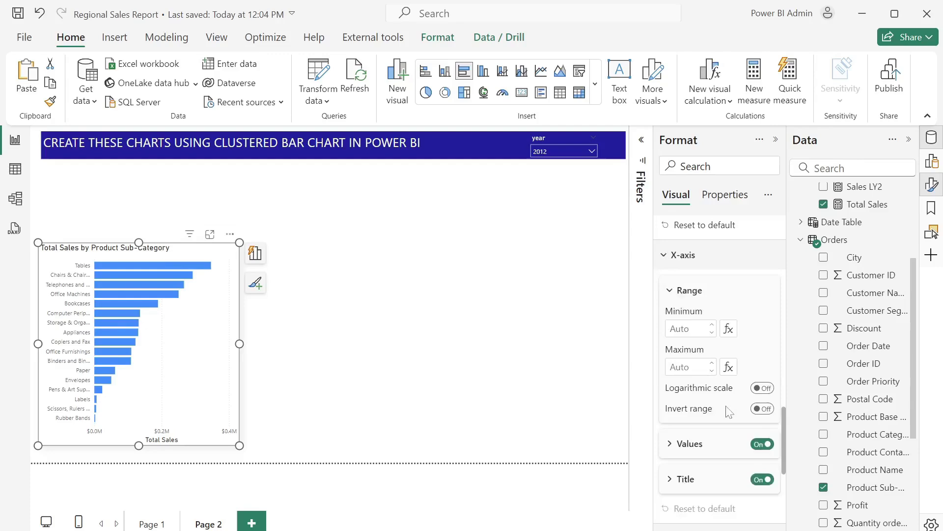
left_click(762, 444)
left_click(759, 479)
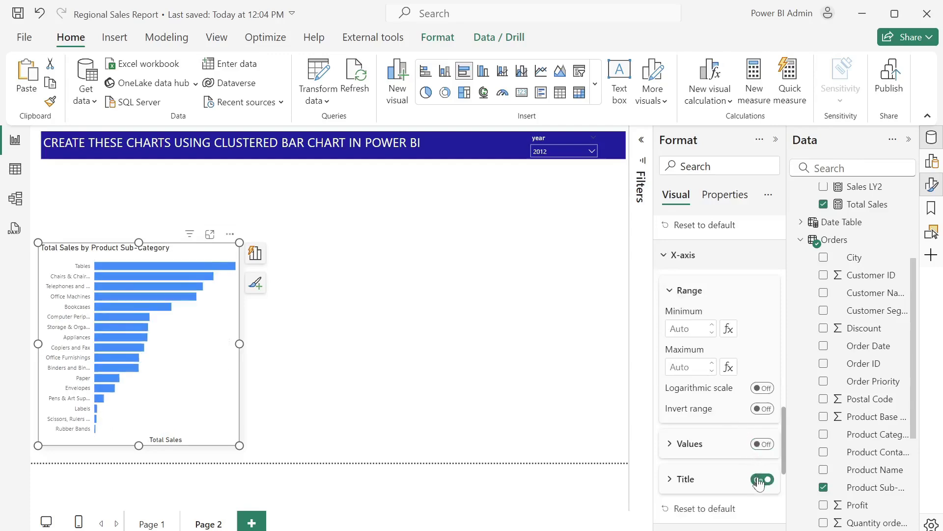
Turn on the chart's data labels and set the color of all its bars to white.
scroll(669, 415, "down", 5)
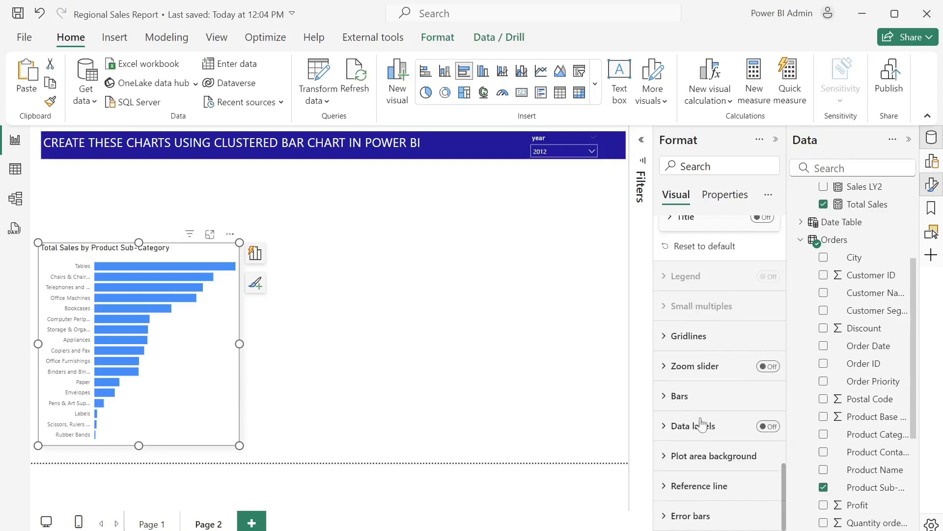
left_click(776, 432)
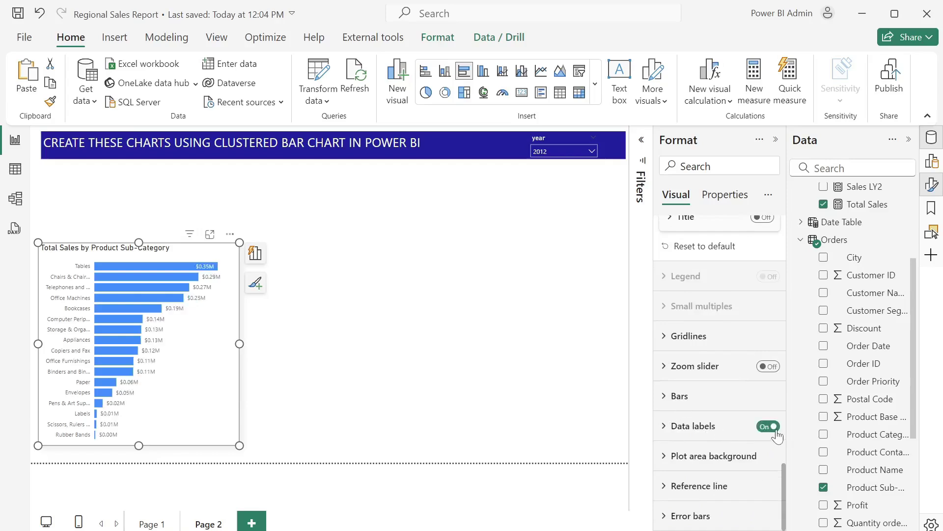
left_click(668, 404)
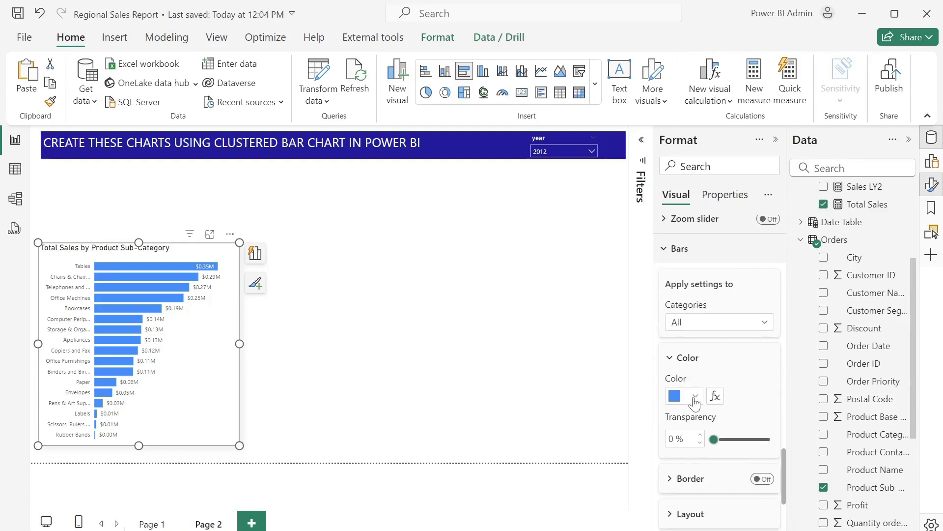
left_click(695, 397)
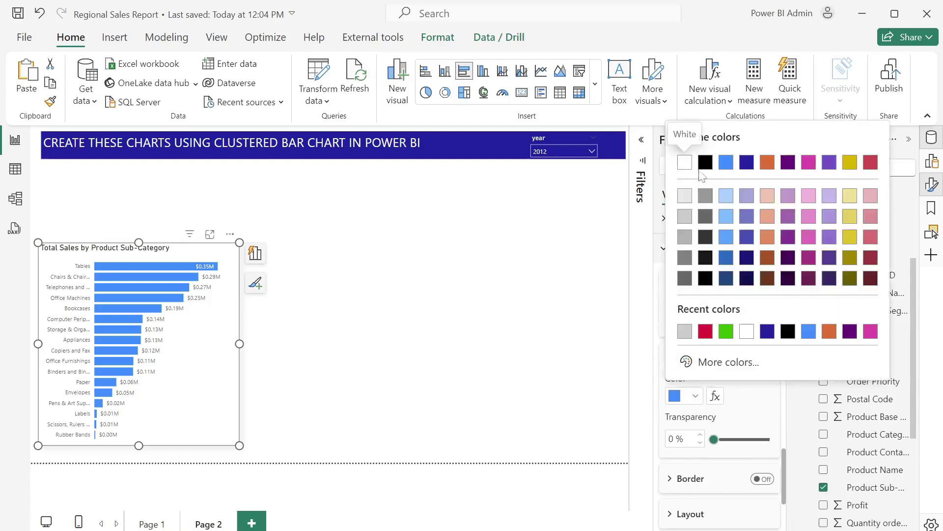
left_click(684, 164)
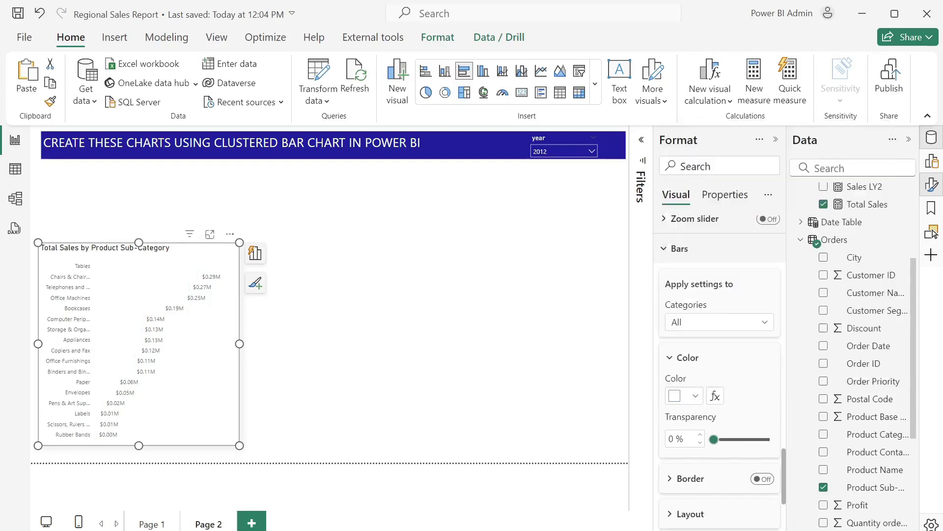
scroll(673, 401, "up", 3)
left_click(680, 398)
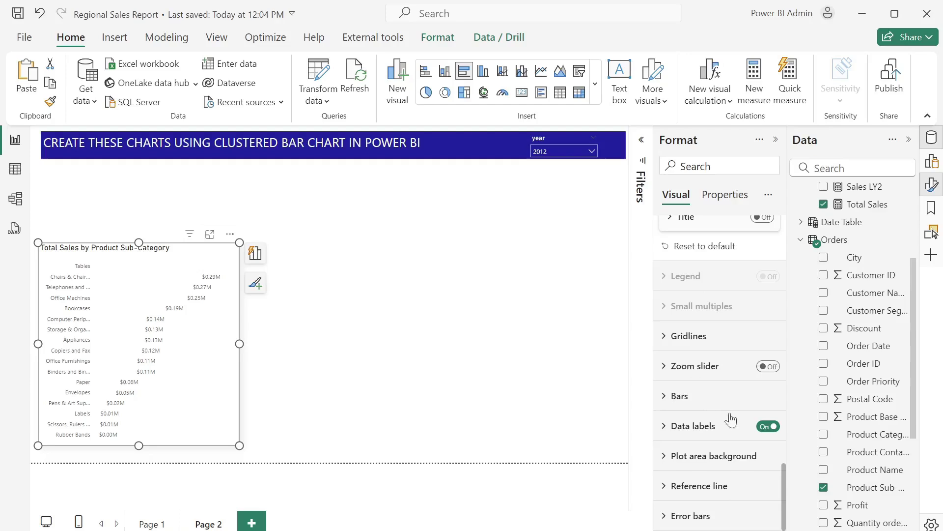
Enable error bars by field for Total Sales, with Total Sales as upper bound and Baseline as lower bound.
left_click(667, 516)
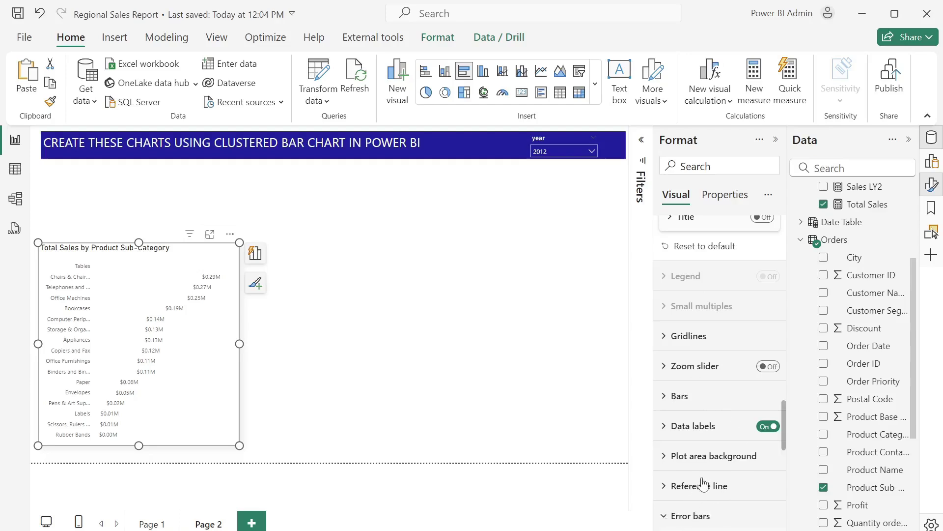
scroll(707, 482, "down", 5)
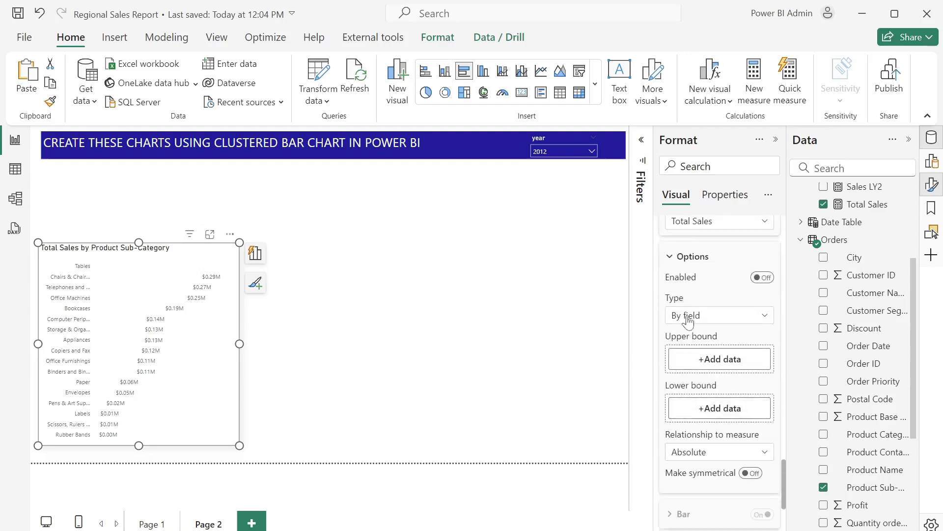
scroll(865, 339, "up", 3)
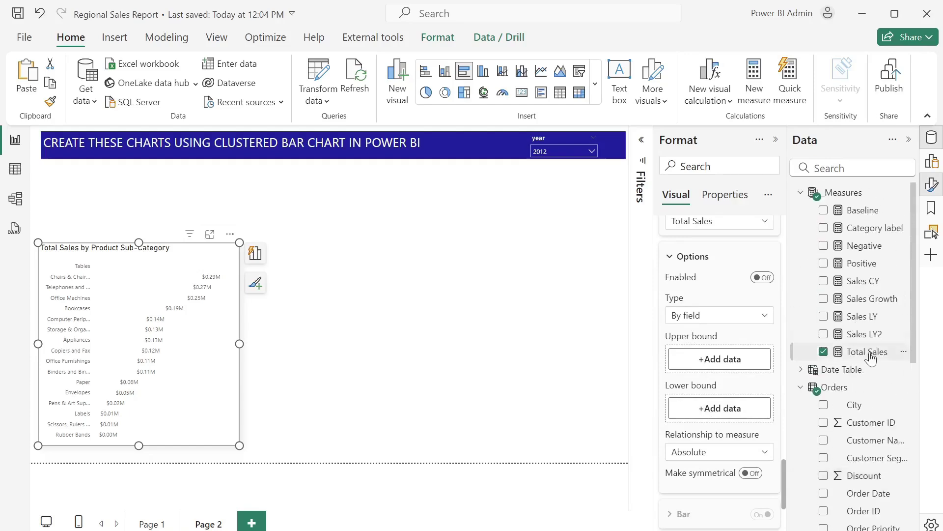
left_click_drag(868, 352, 741, 365)
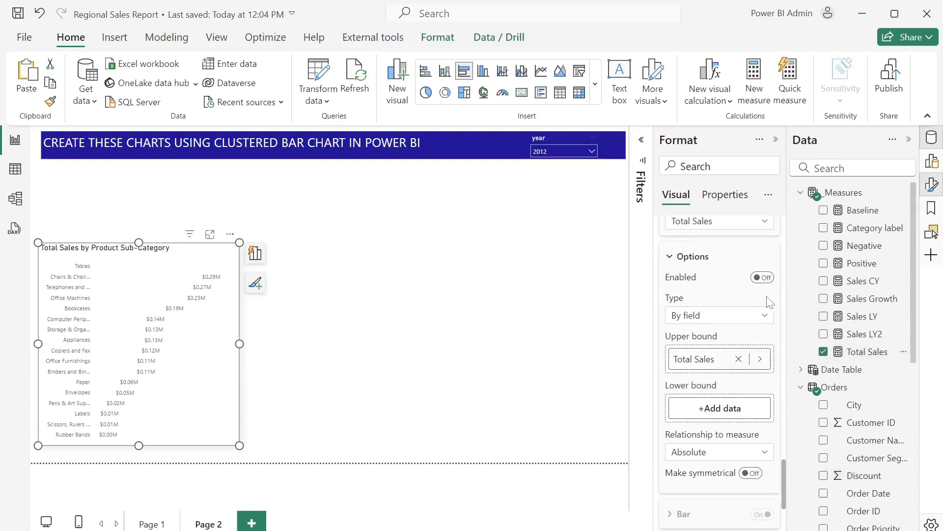
left_click(765, 278)
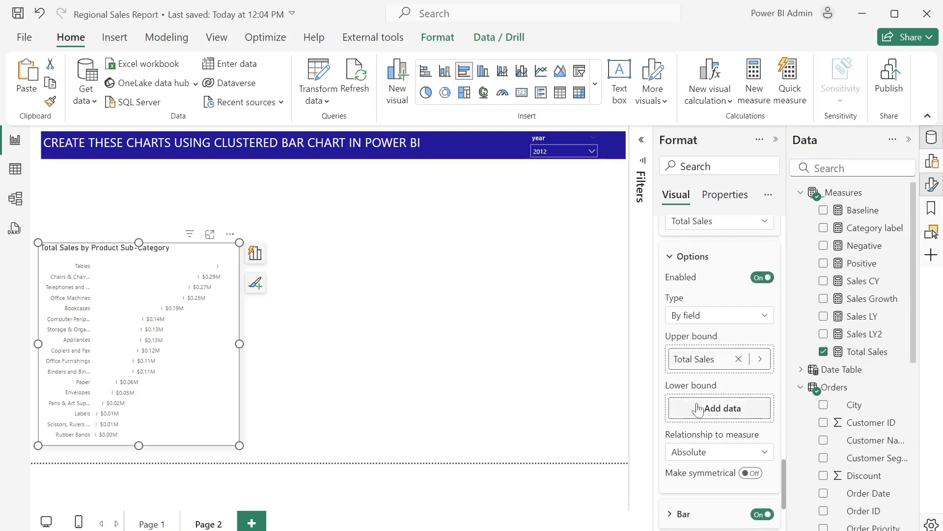
left_click(855, 210)
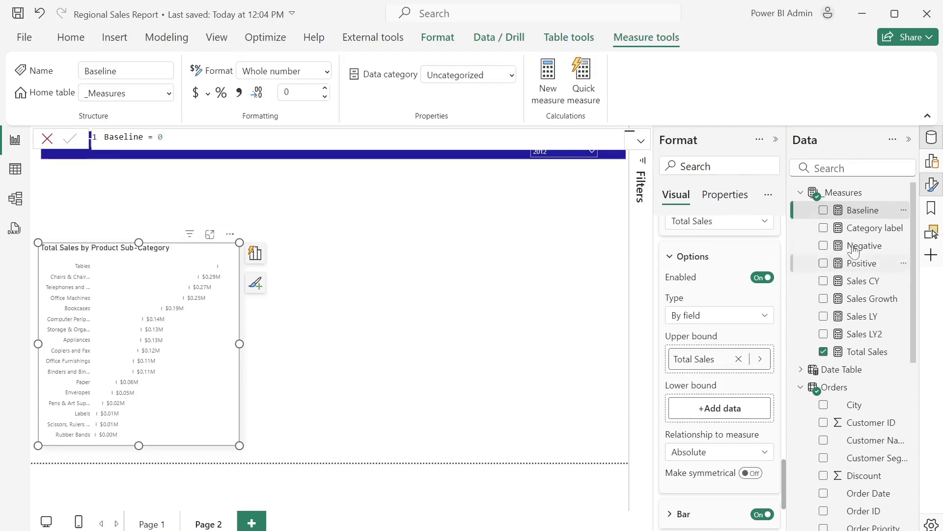
left_click_drag(865, 210, 740, 408)
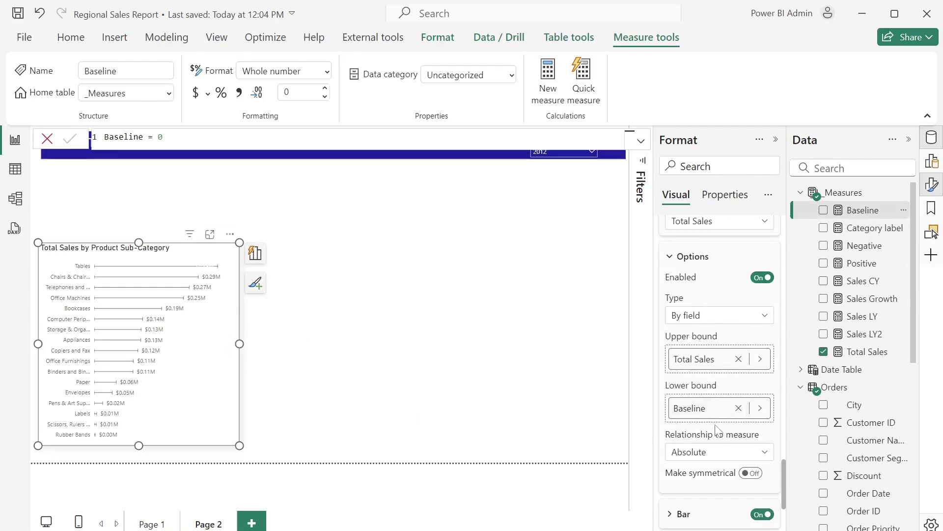
Format the sub-category chart's error bars with a dark blue bar color, width 10 and a dark blue border.
scroll(715, 428, "down", 3)
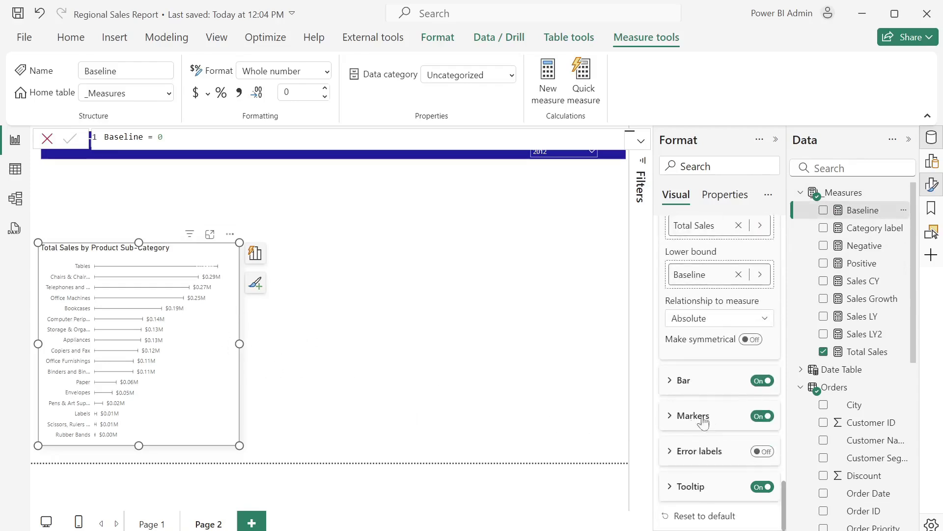
left_click(673, 386)
scroll(674, 386, "down", 3)
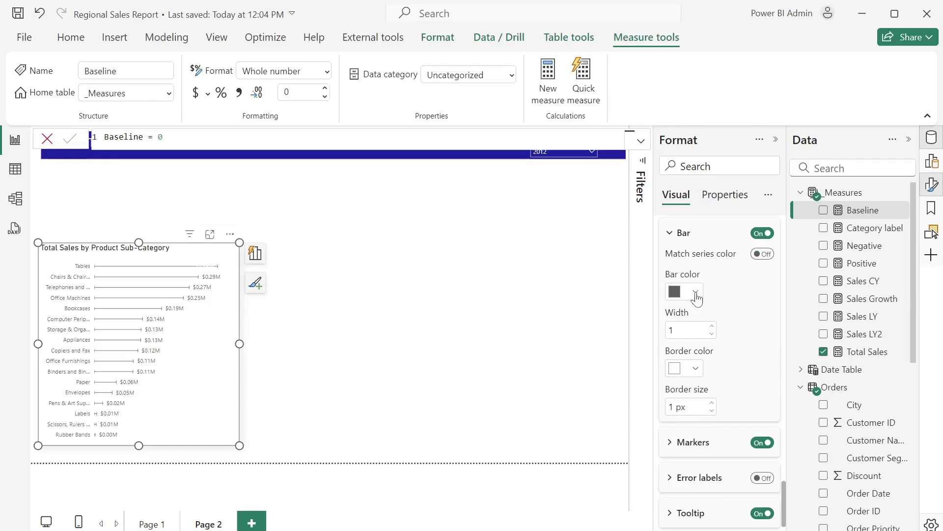
left_click(695, 292)
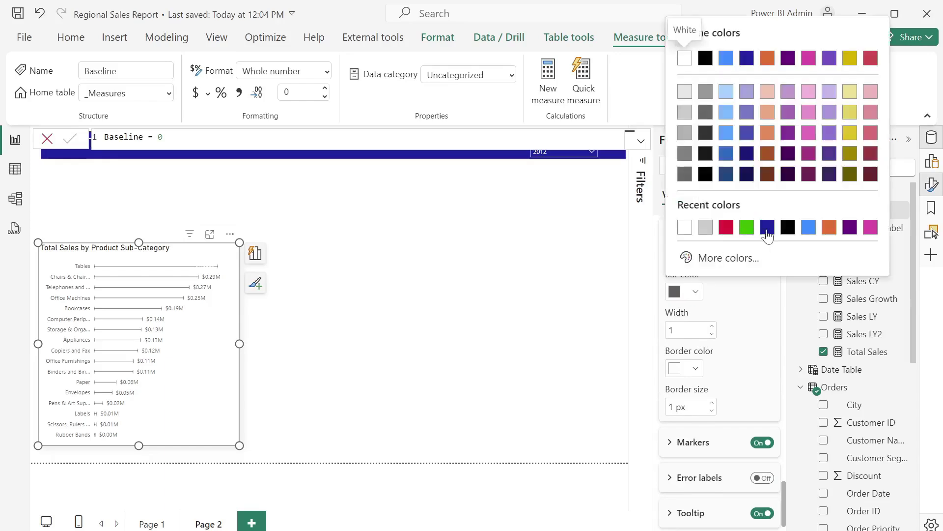
left_click(767, 227)
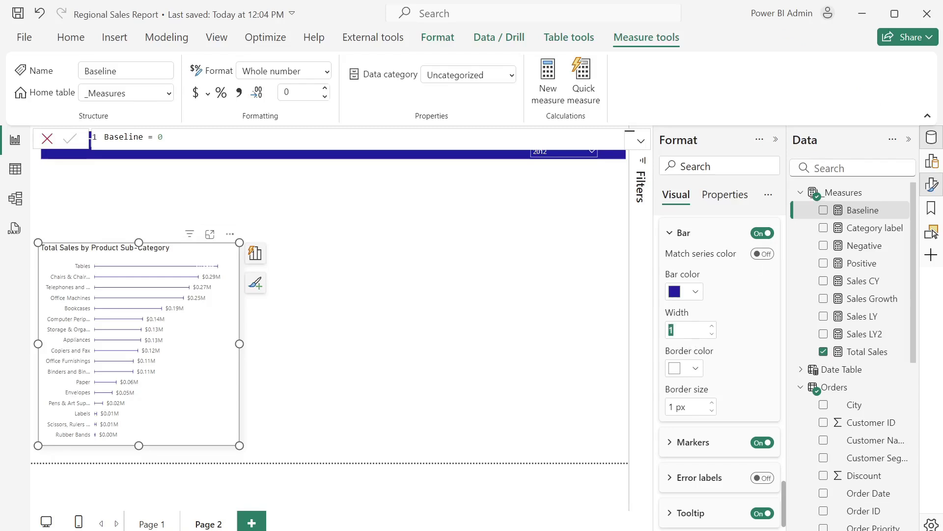
left_click(673, 330)
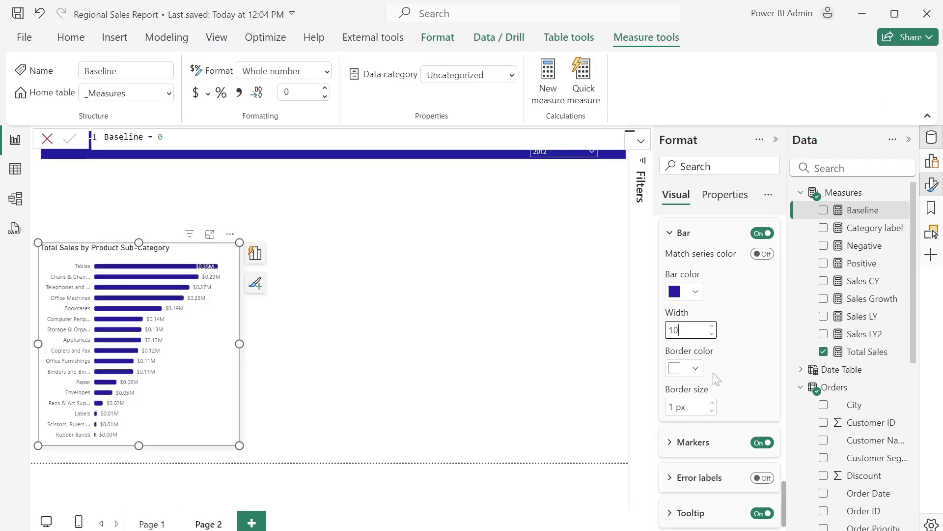
left_click(697, 368)
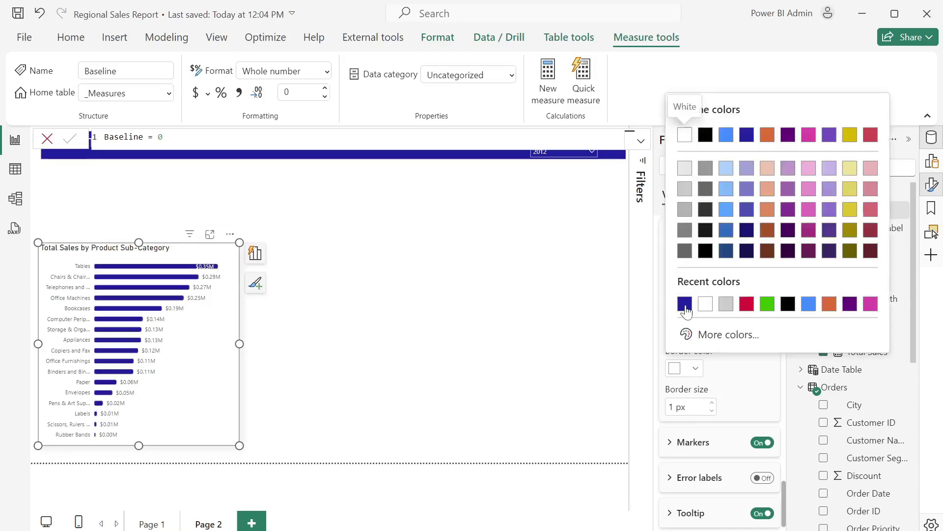
left_click(683, 305)
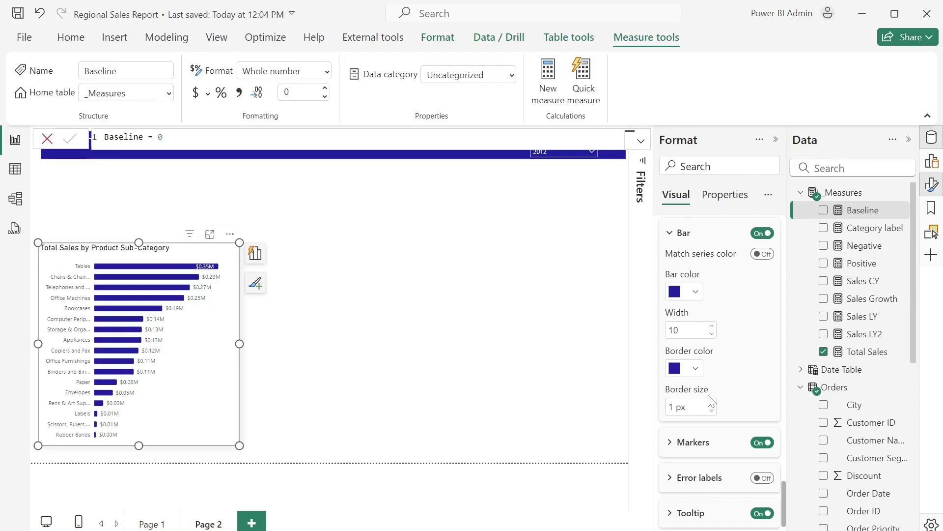
Set the error bar markers of the sub-category chart to the circle shape with a size of 6 px.
scroll(709, 399, "down", 1)
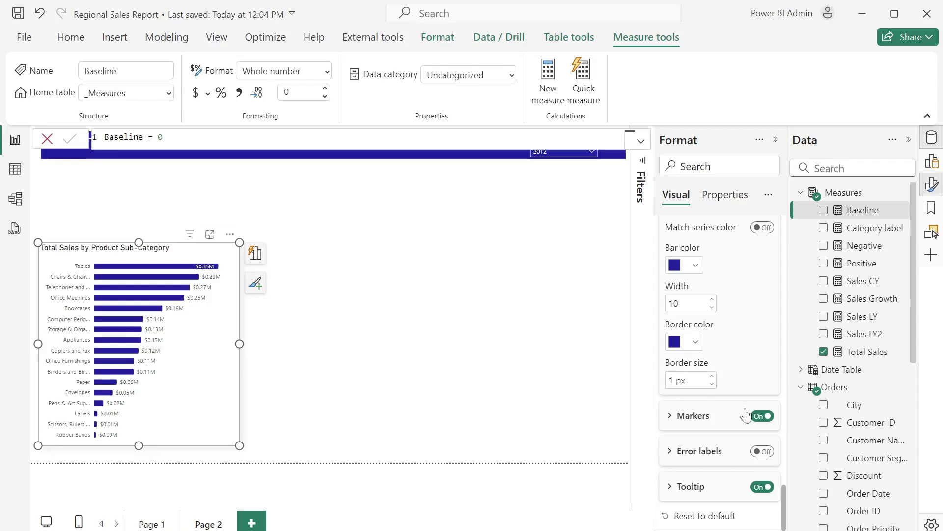
left_click(680, 415)
scroll(702, 393, "down", 3)
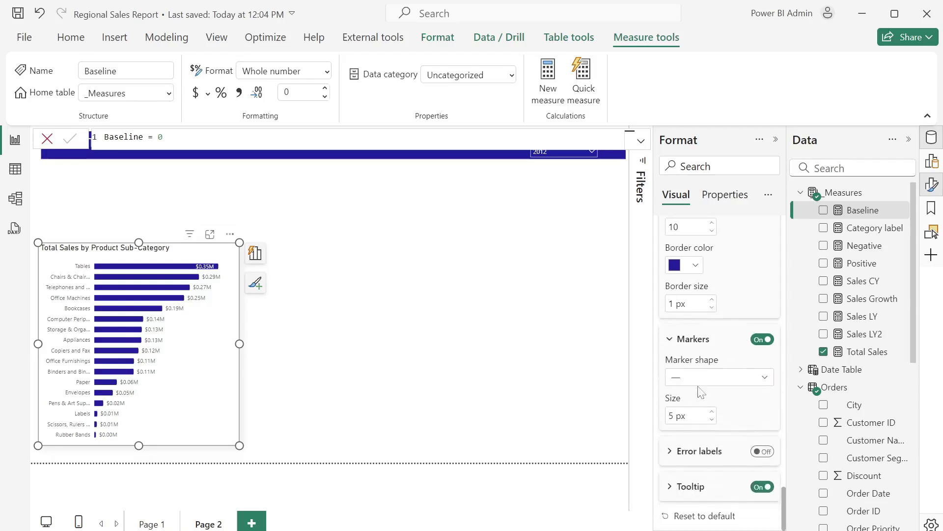
left_click(697, 381)
left_click(676, 396)
left_click(674, 415)
left_click(219, 220)
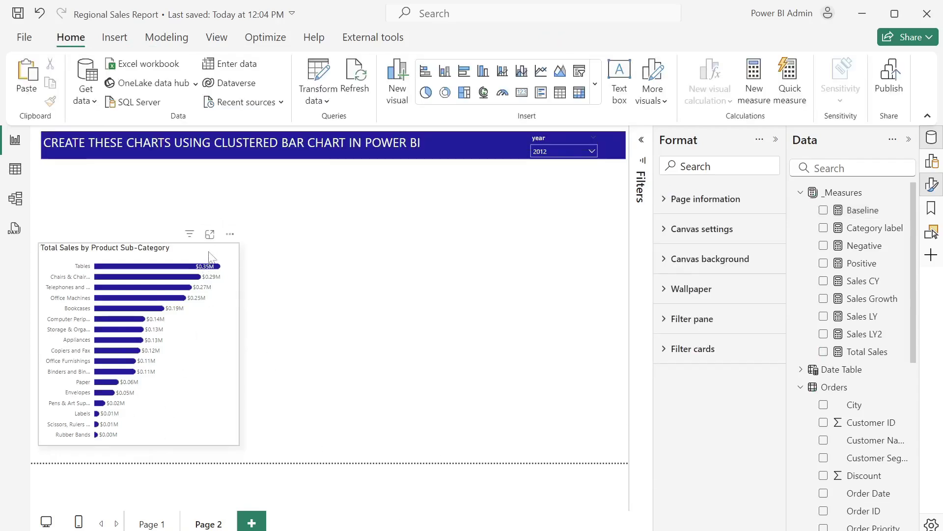
Check the sub-category chart in focus mode, return to the report and turn off its error bar tooltip.
left_click(210, 235)
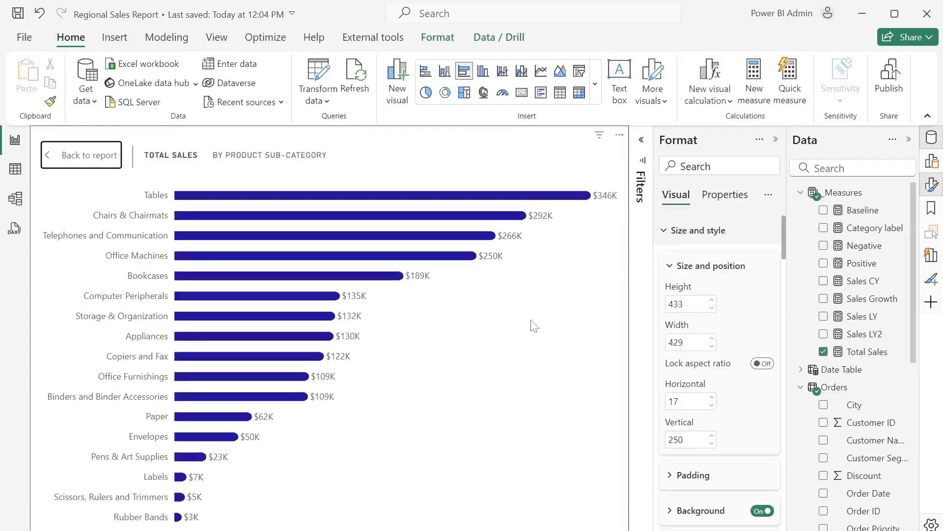
left_click(85, 158)
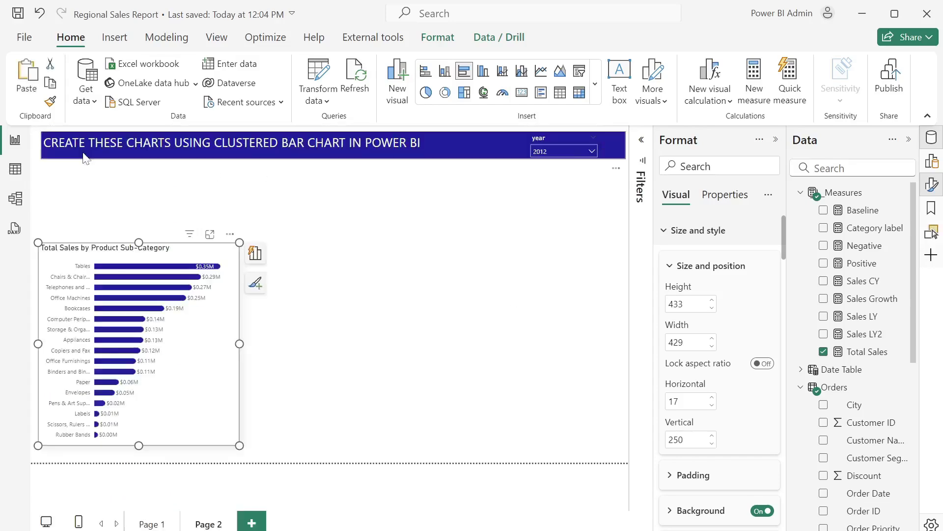
mouse_move(151, 265)
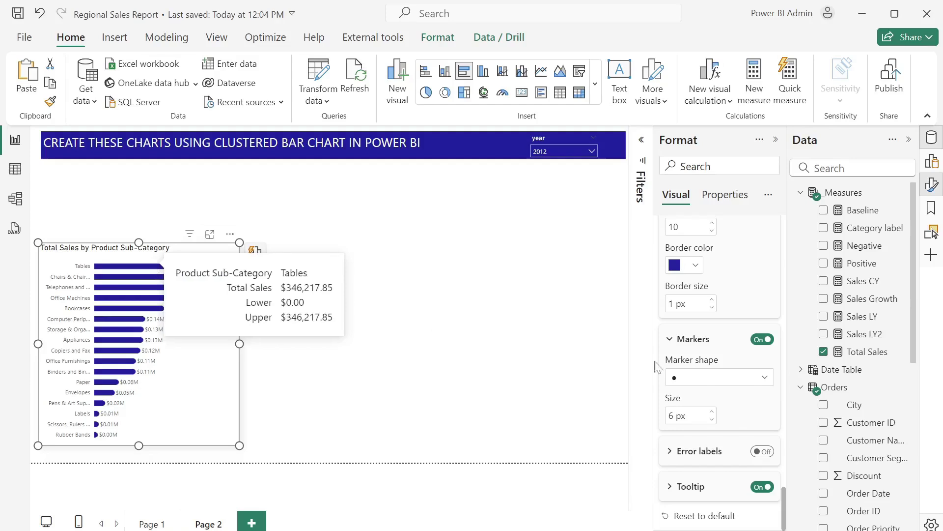
left_click(761, 487)
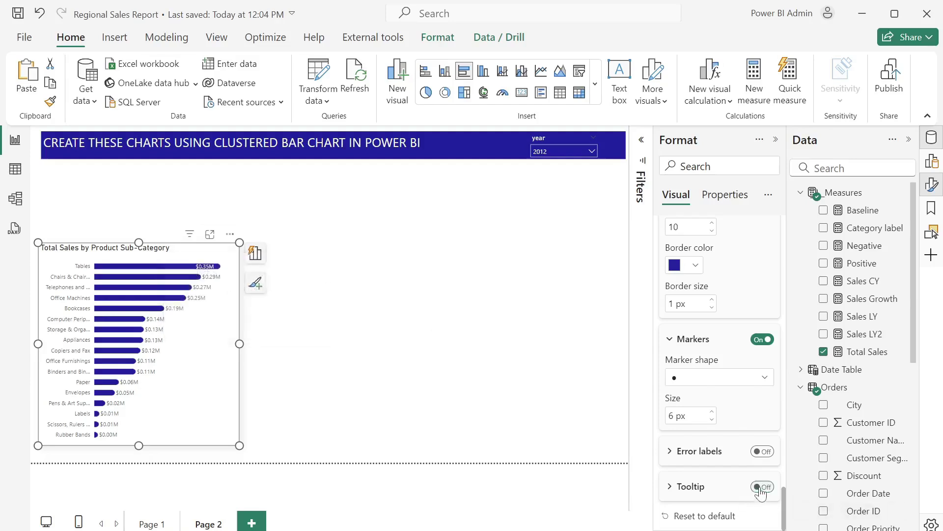
scroll(716, 451, "up", 8)
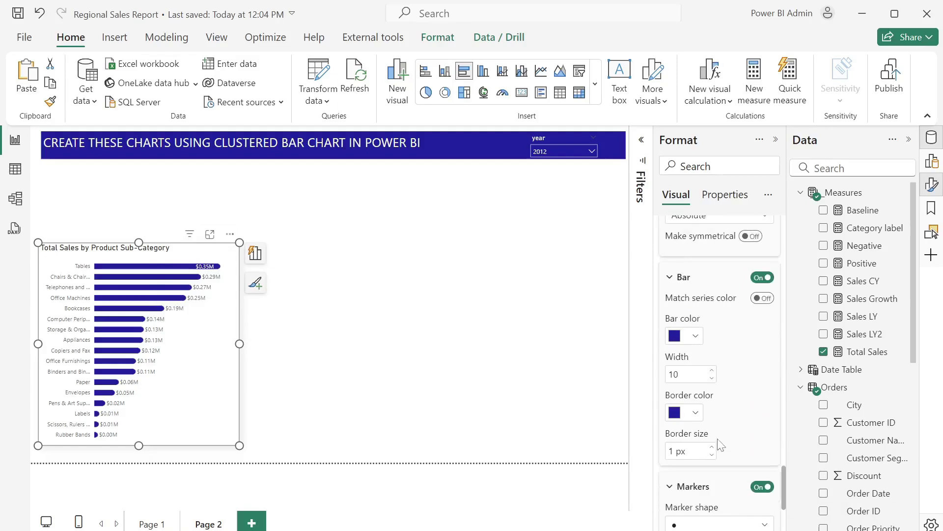
scroll(697, 315, "down", 8)
Check the reference charts on Page 1 and add a clustered bar chart, about 370 by 434, beside the sub-category chart on Page 2.
left_click(152, 524)
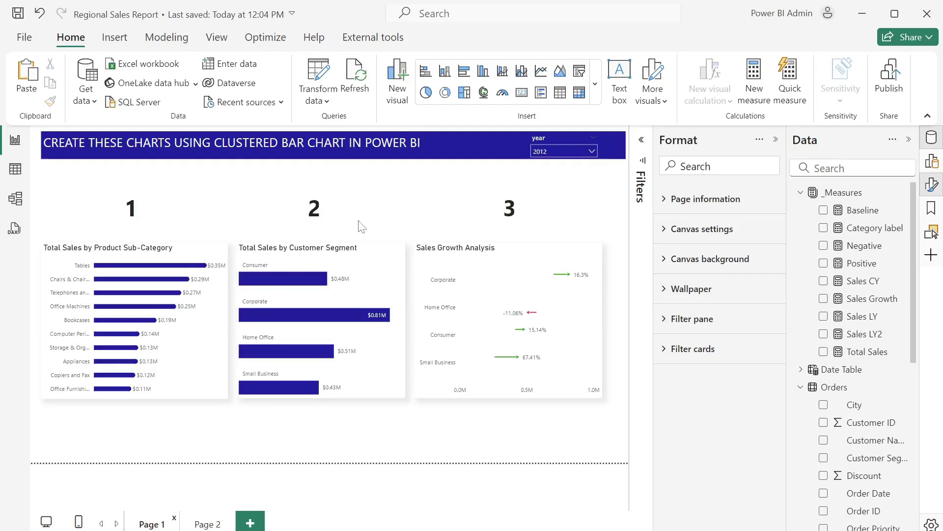
left_click(208, 524)
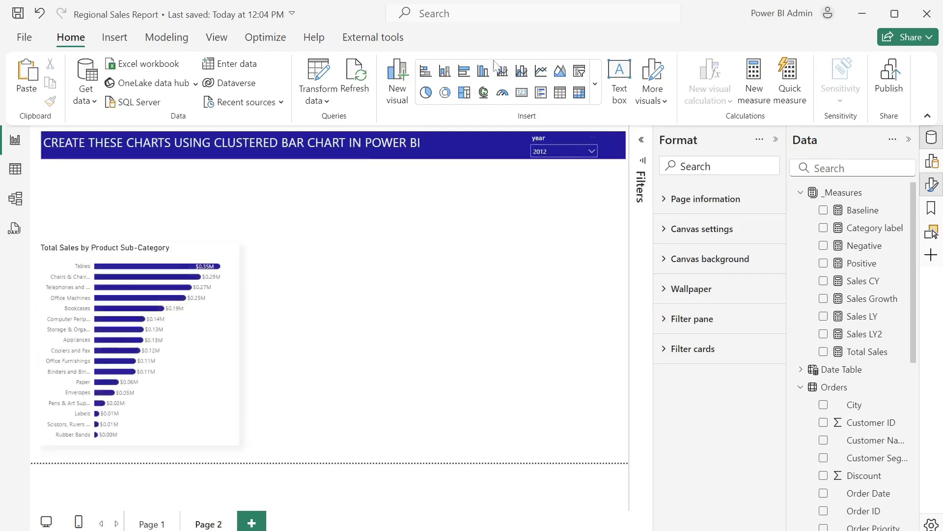
left_click(464, 71)
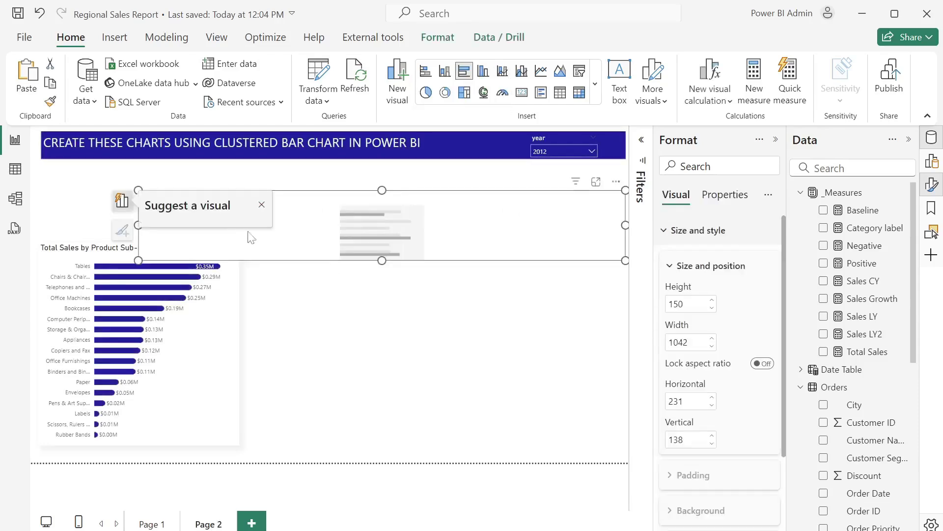
left_click_drag(334, 272, 296, 272)
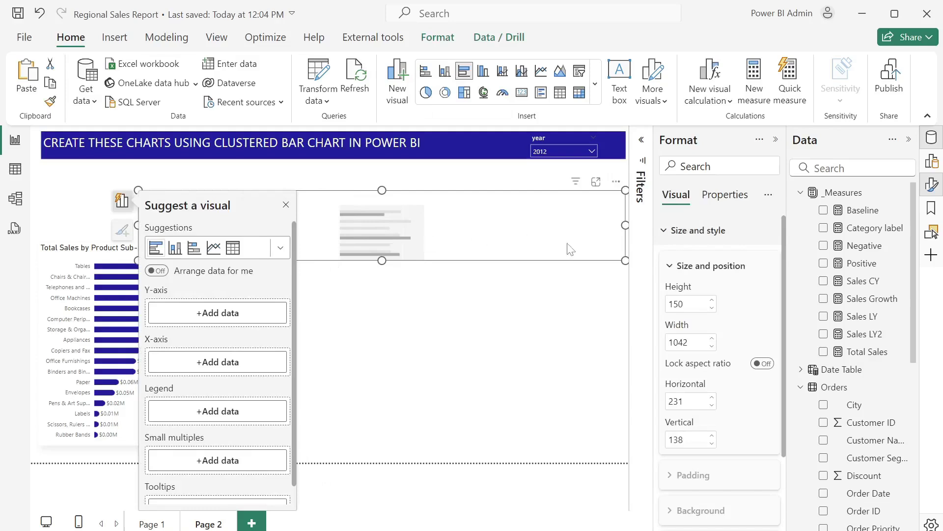
left_click_drag(626, 260, 389, 393)
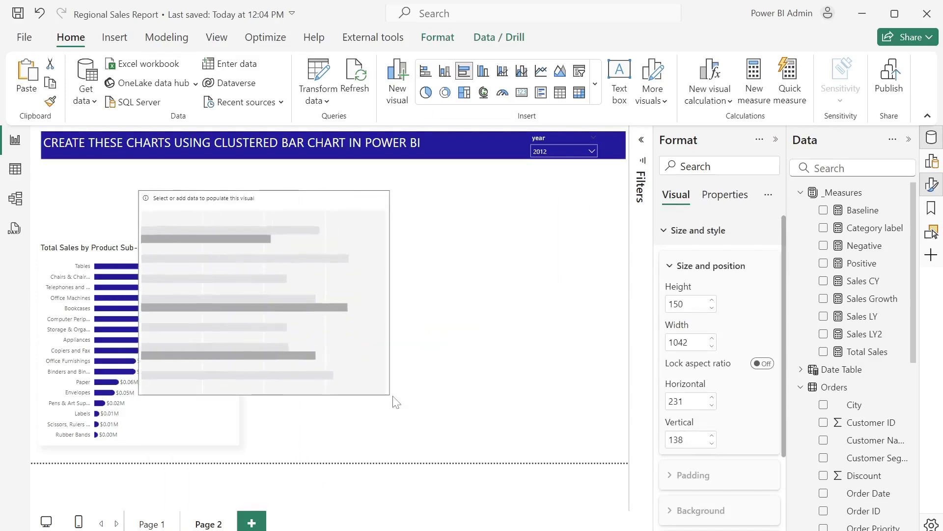
left_click_drag(324, 334, 440, 384)
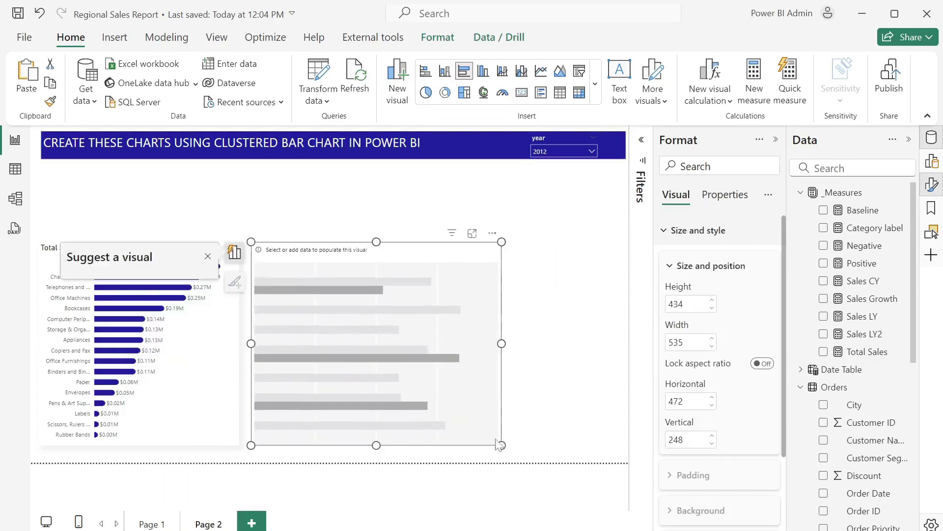
left_click_drag(504, 446, 425, 447)
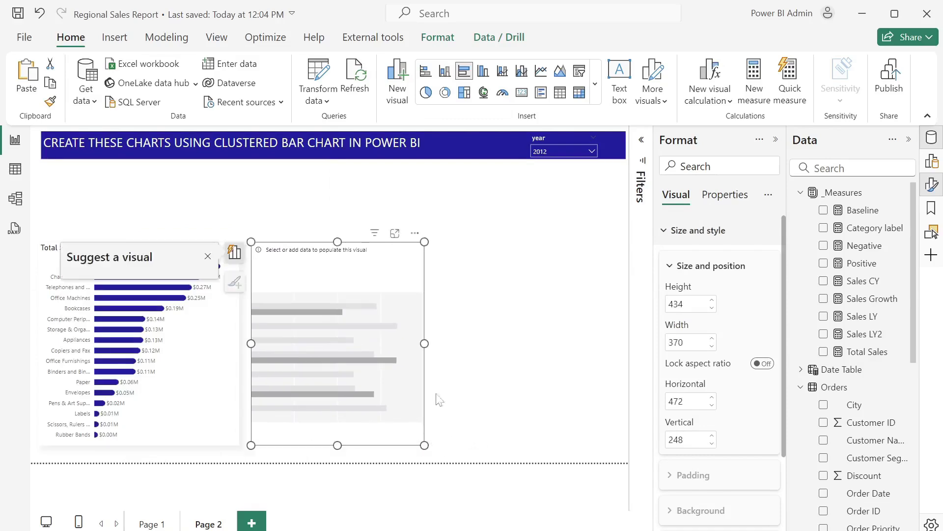
Plot Total Sales by Customer Segment in the new bar chart and give the chart a light gray shadow.
left_click(824, 351)
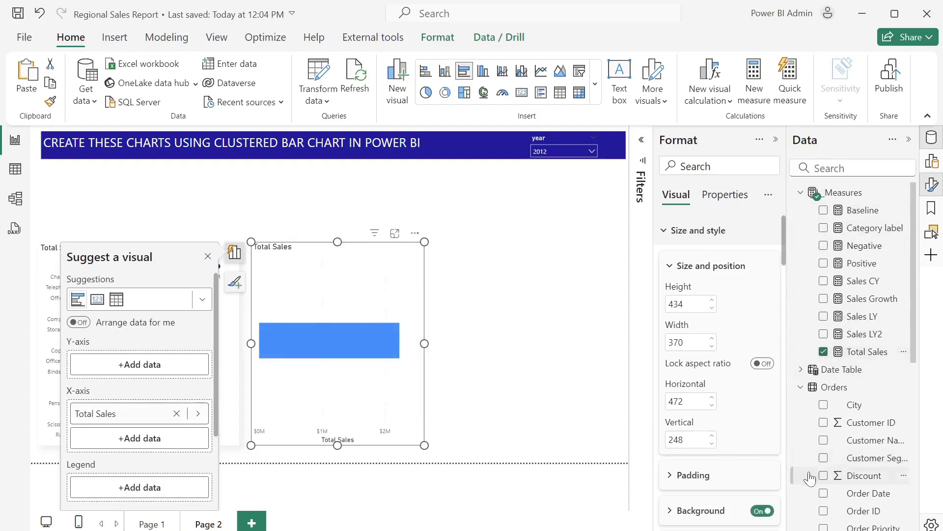
left_click(824, 457)
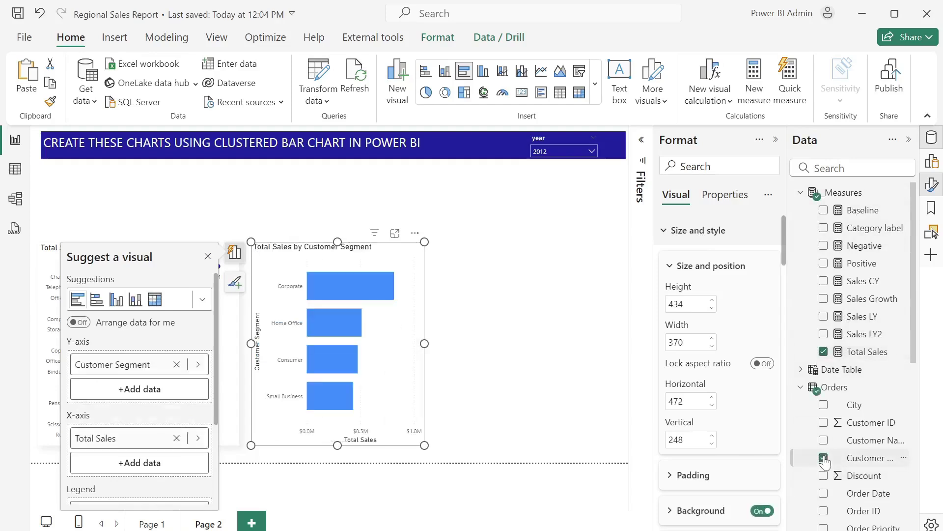
scroll(708, 383, "down", 5)
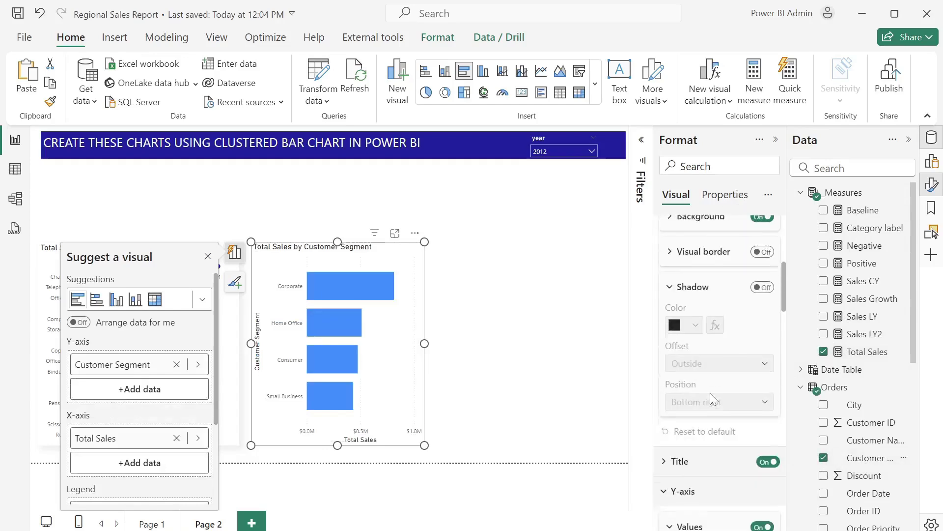
left_click(762, 287)
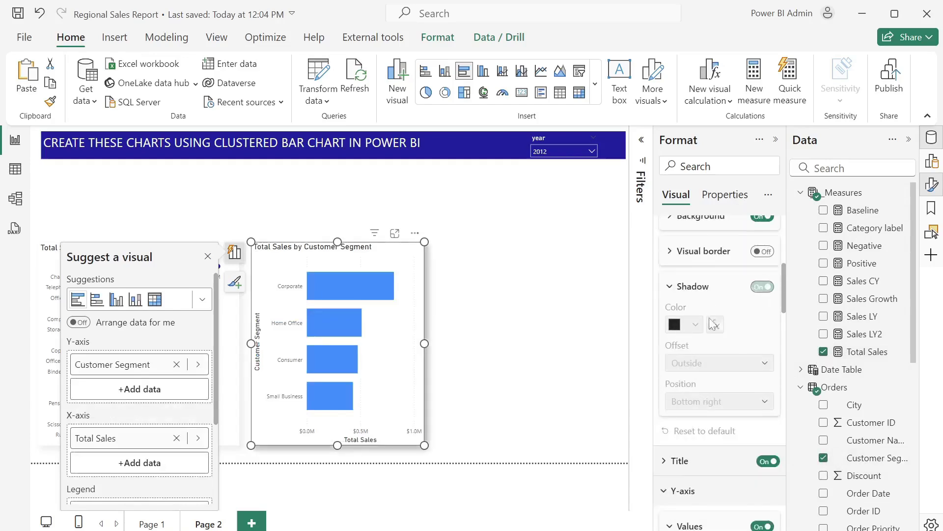
left_click(695, 325)
left_click(726, 260)
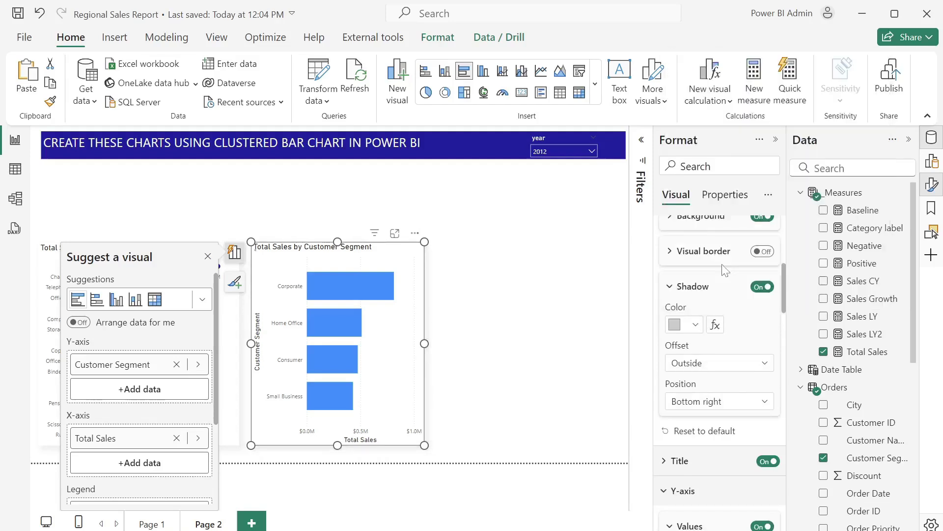
Turn off the Y-axis title of the customer segment chart.
scroll(721, 349, "down", 5)
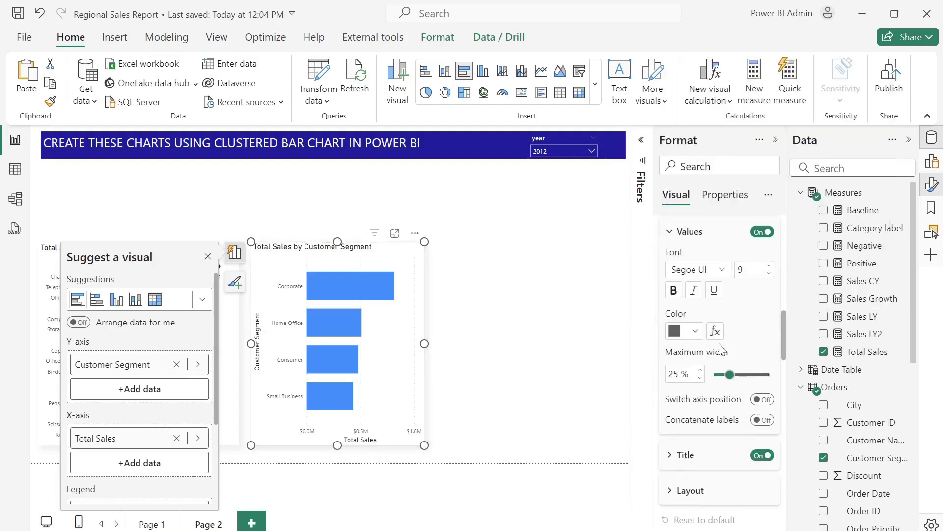
scroll(722, 374, "down", 2)
scroll(722, 374, "up", 4)
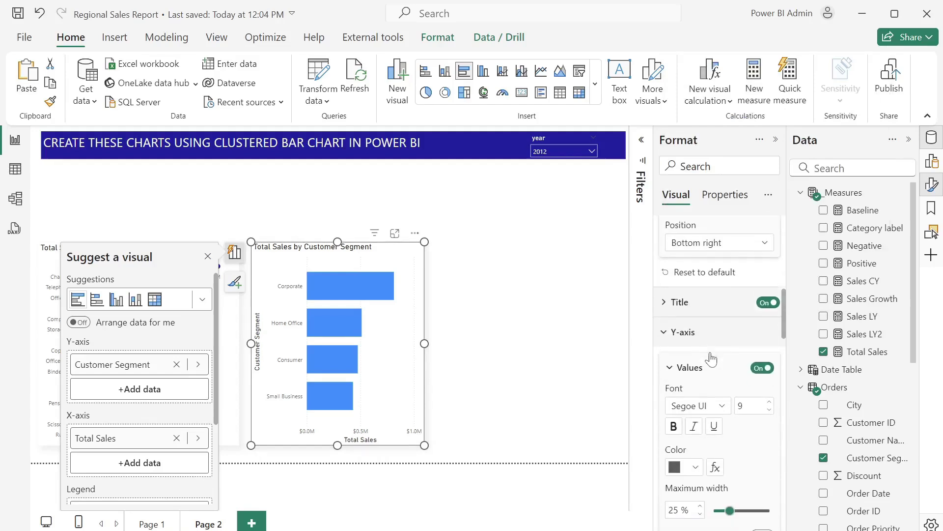
scroll(726, 391, "down", 3)
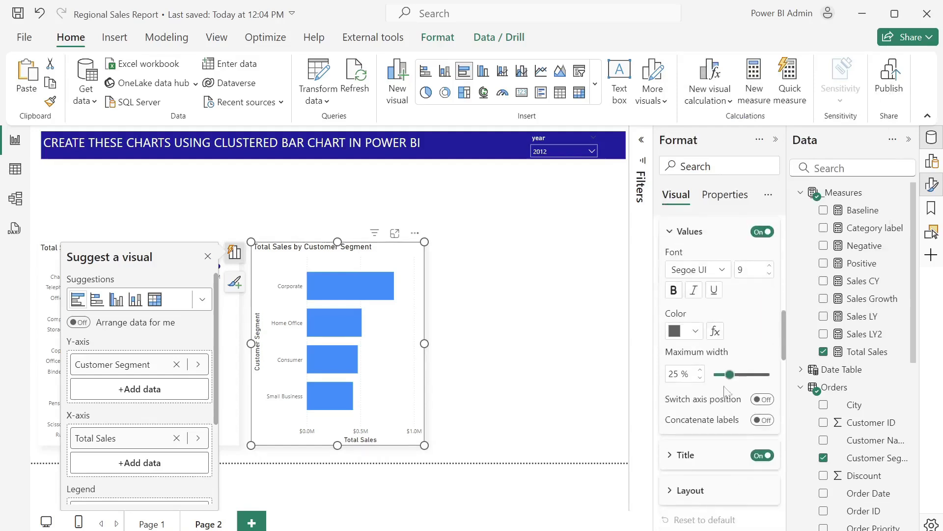
left_click(760, 455)
Turn off the X-axis title and the X-axis values of the customer segment chart.
scroll(751, 439, "down", 4)
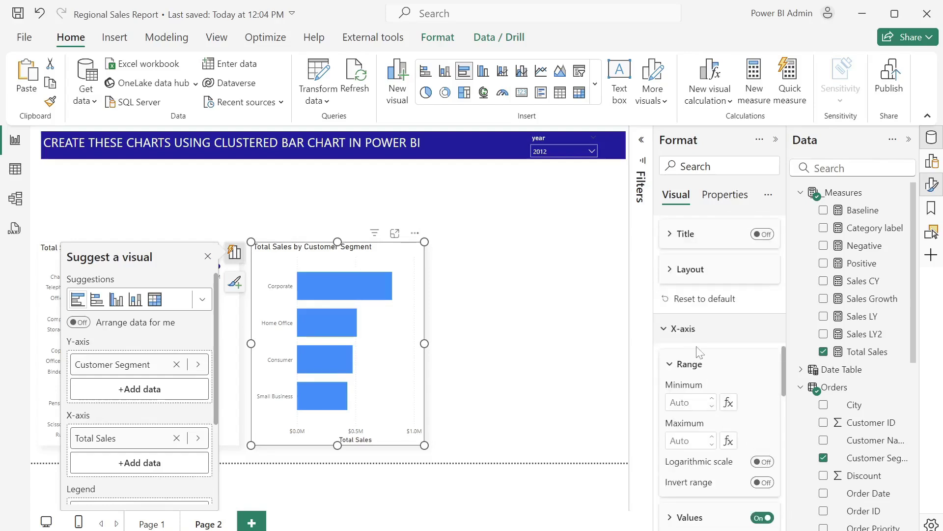
scroll(699, 352, "down", 3)
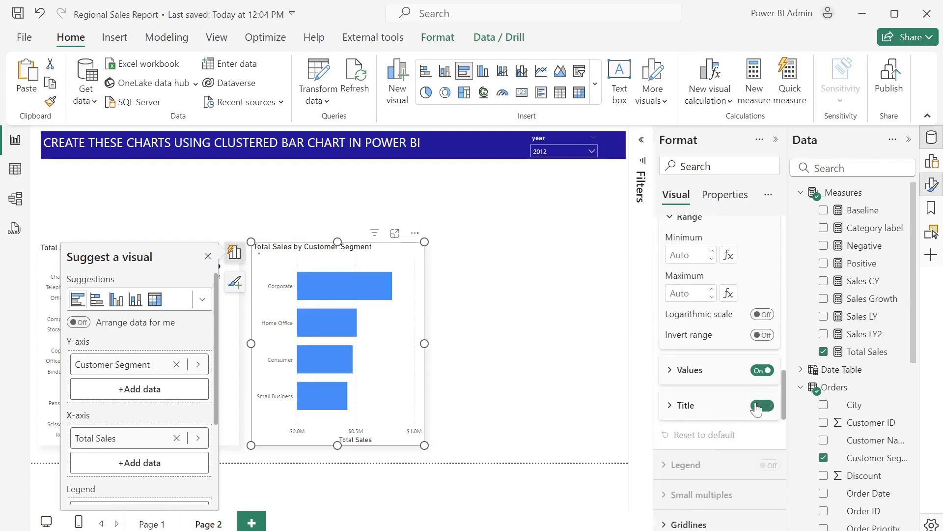
left_click(757, 406)
left_click(761, 370)
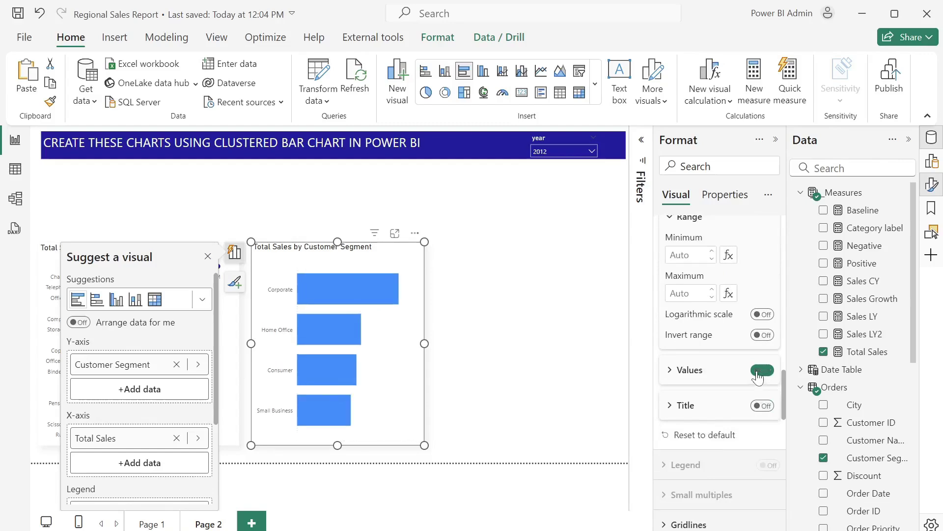
Turn on the data labels of the customer segment chart.
scroll(737, 457, "down", 8)
scroll(736, 461, "down", 5)
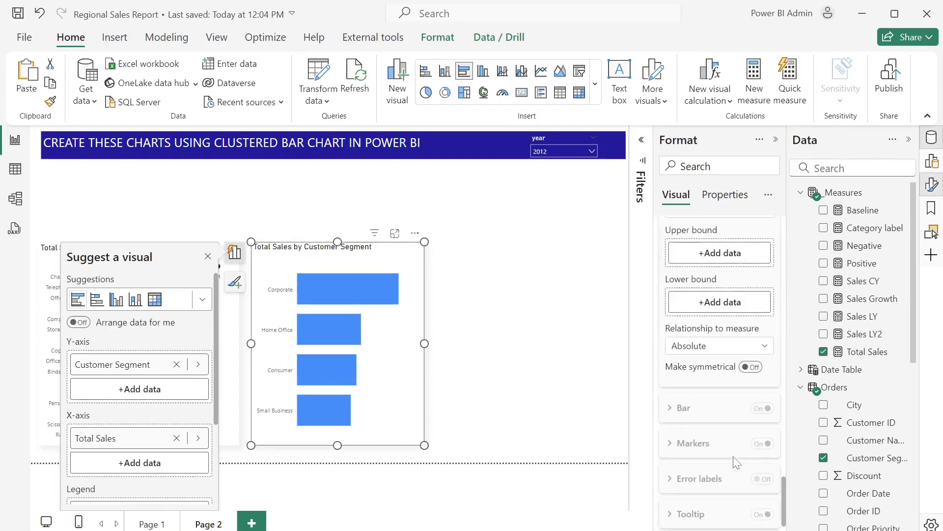
scroll(735, 462, "up", 3)
scroll(733, 452, "down", 3)
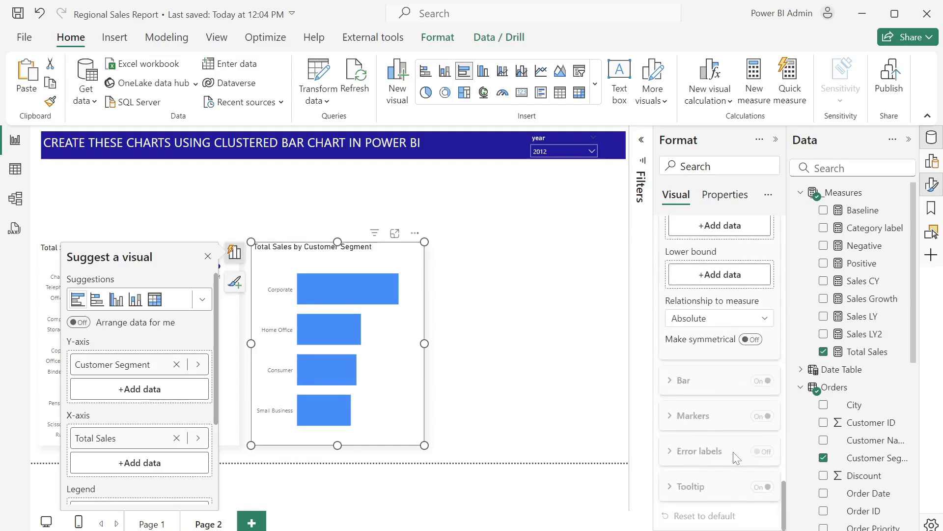
scroll(733, 452, "up", 7)
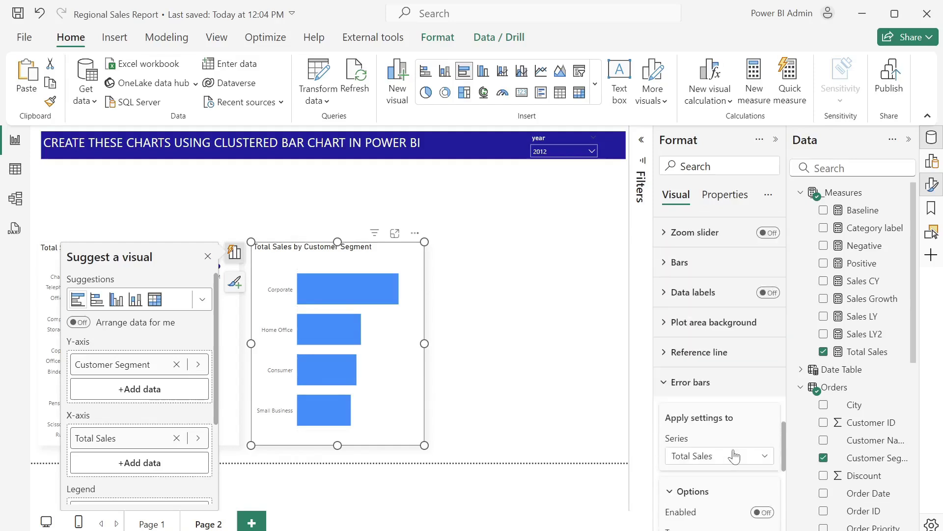
left_click(768, 293)
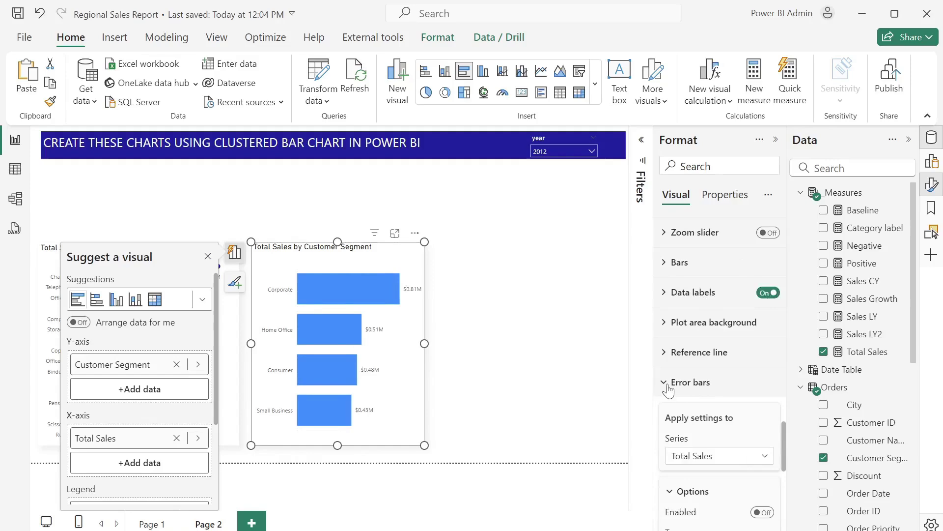
Change the bar color of the customer segment chart to the dark blue theme color.
scroll(727, 373, "up", 5)
scroll(705, 381, "up", 5)
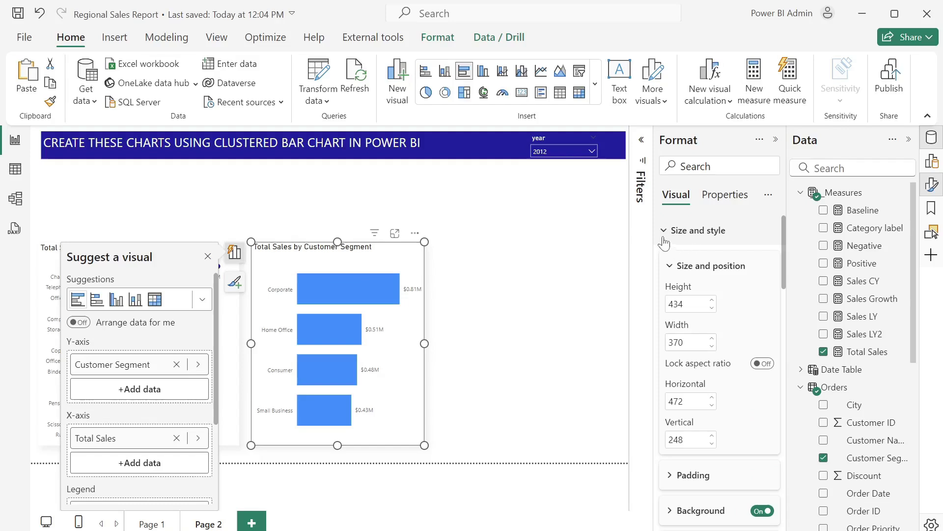
left_click(666, 241)
left_click(666, 295)
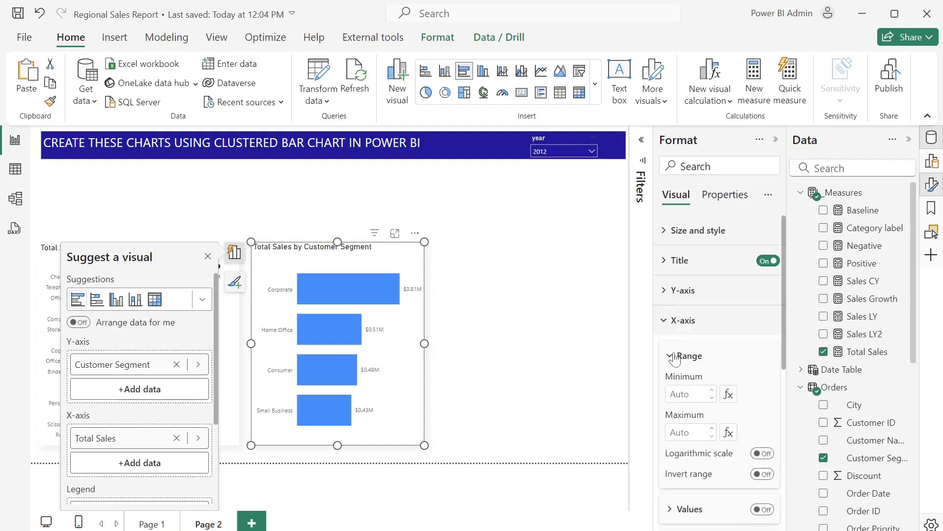
left_click(665, 321)
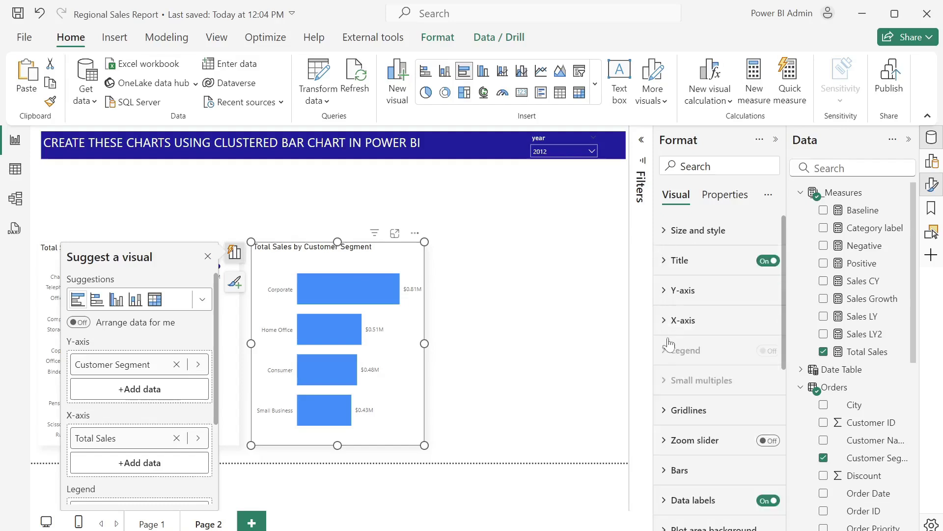
left_click(665, 470)
scroll(685, 452, "down", 6)
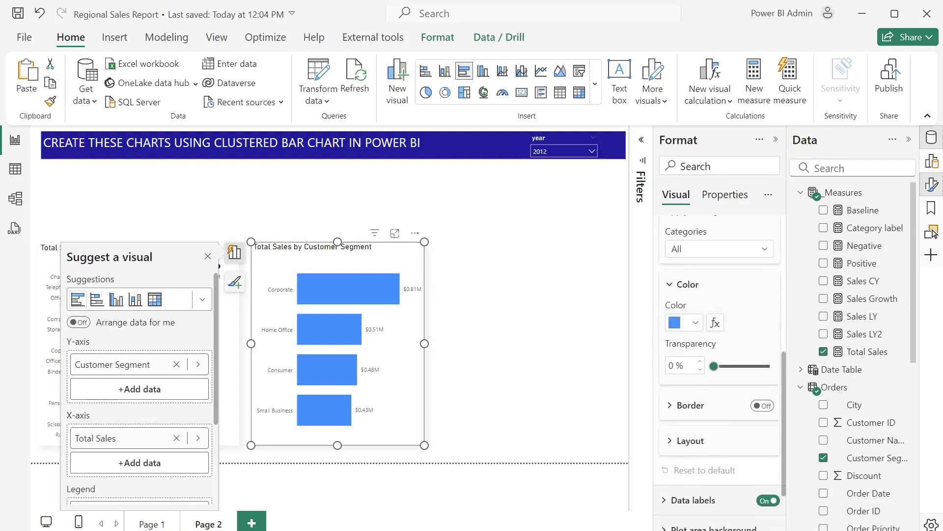
left_click(694, 323)
left_click(704, 259)
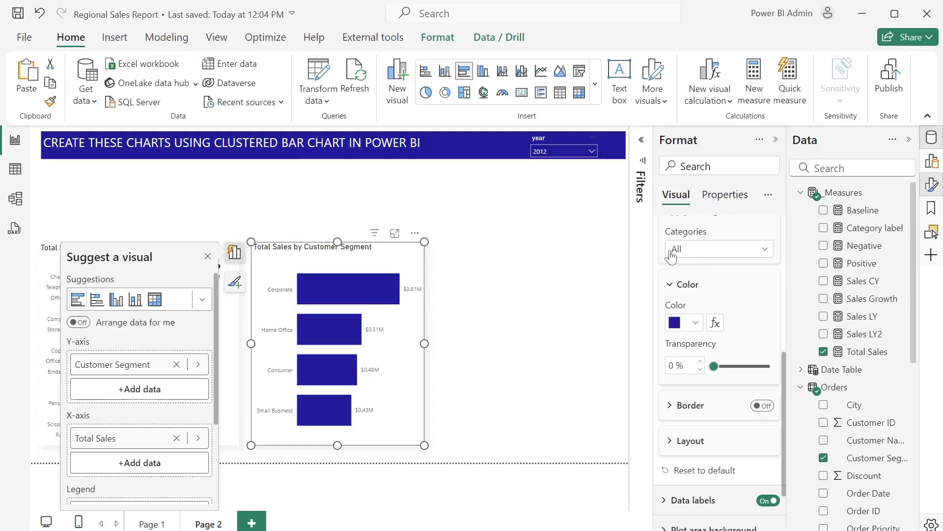
Add the Baseline measure below Total Sales on the X-axis of the customer segment chart.
scroll(706, 307, "down", 2)
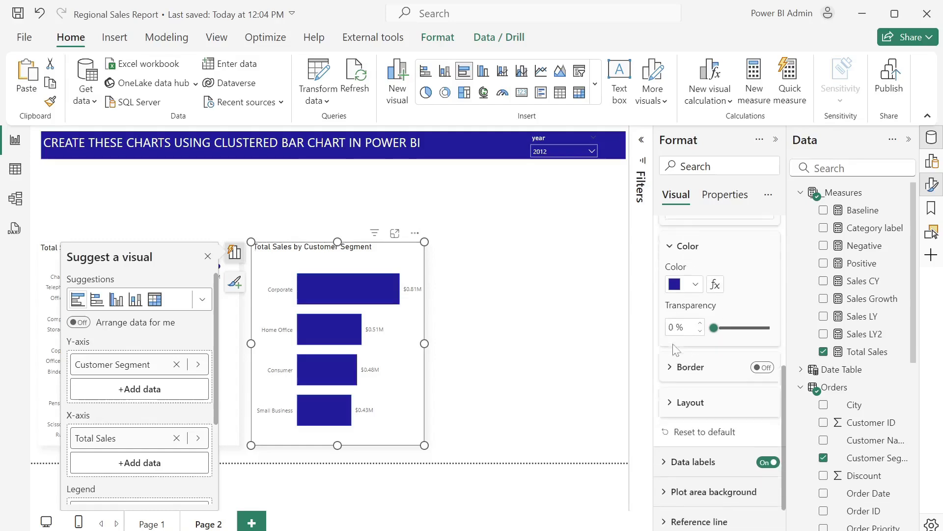
left_click(670, 430)
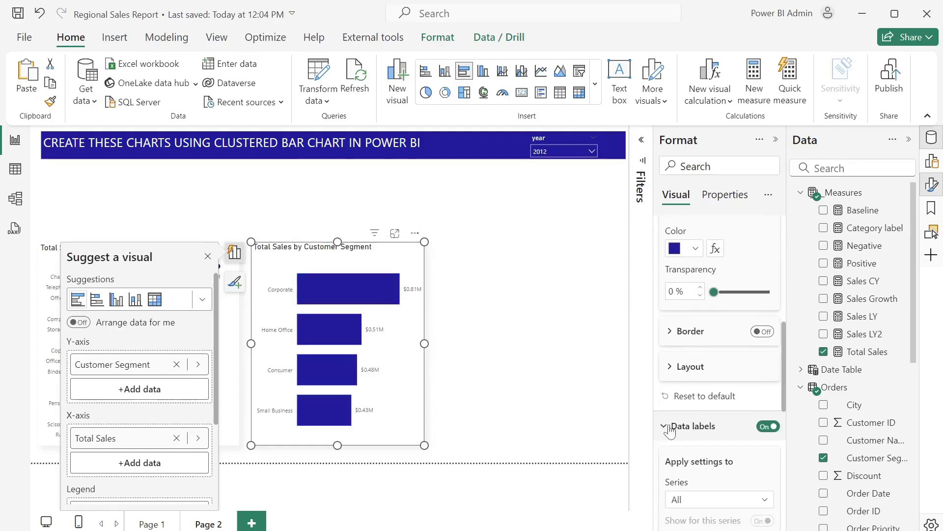
scroll(698, 423, "down", 5)
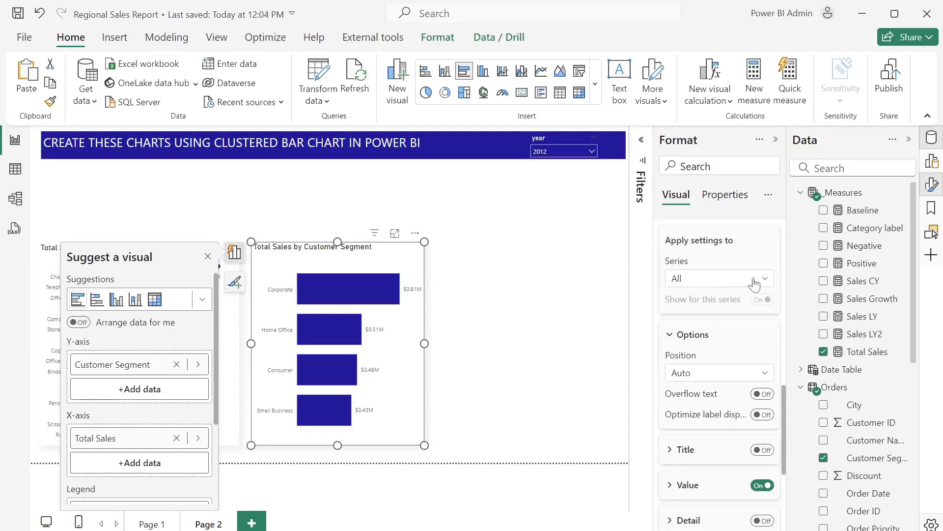
left_click(763, 281)
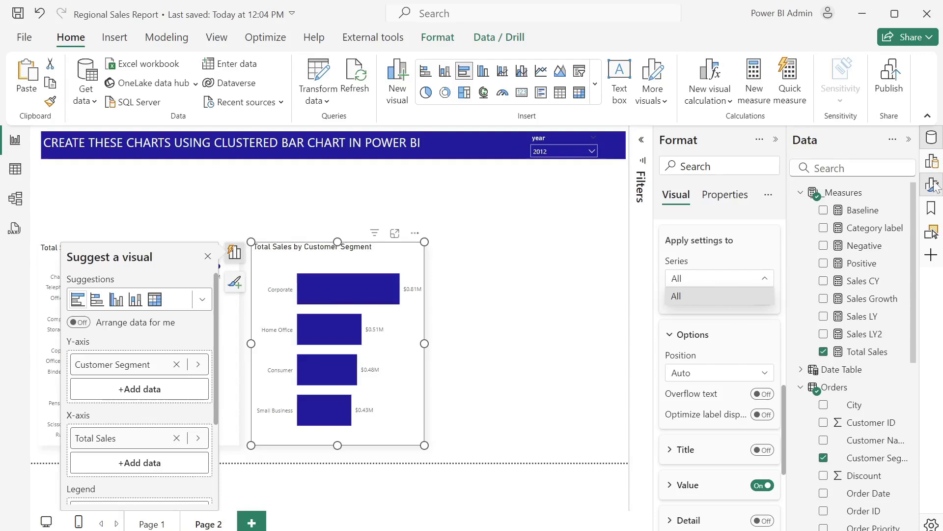
key("Escape")
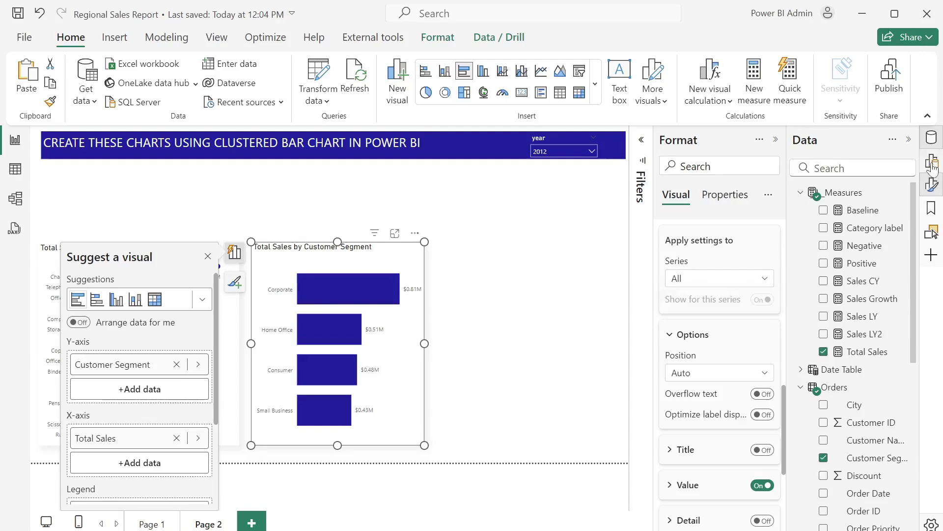
left_click(936, 167)
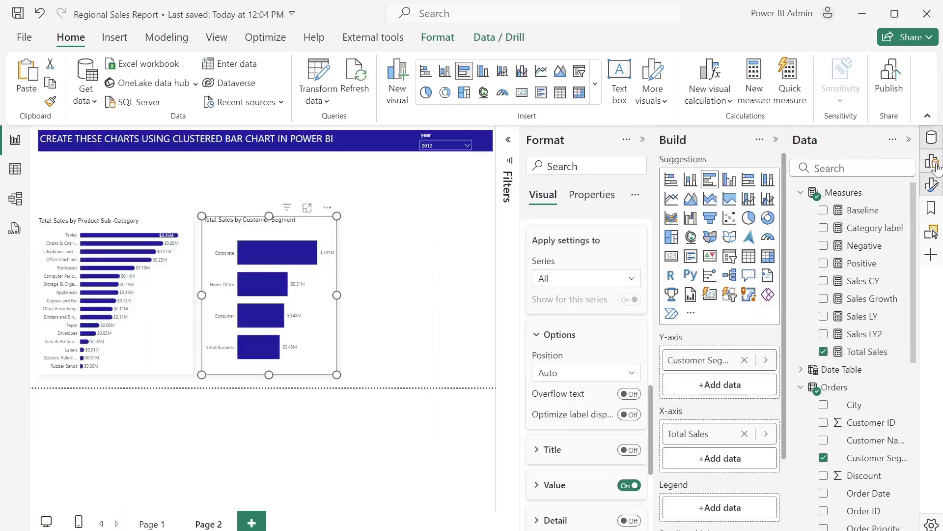
left_click_drag(850, 212, 715, 464)
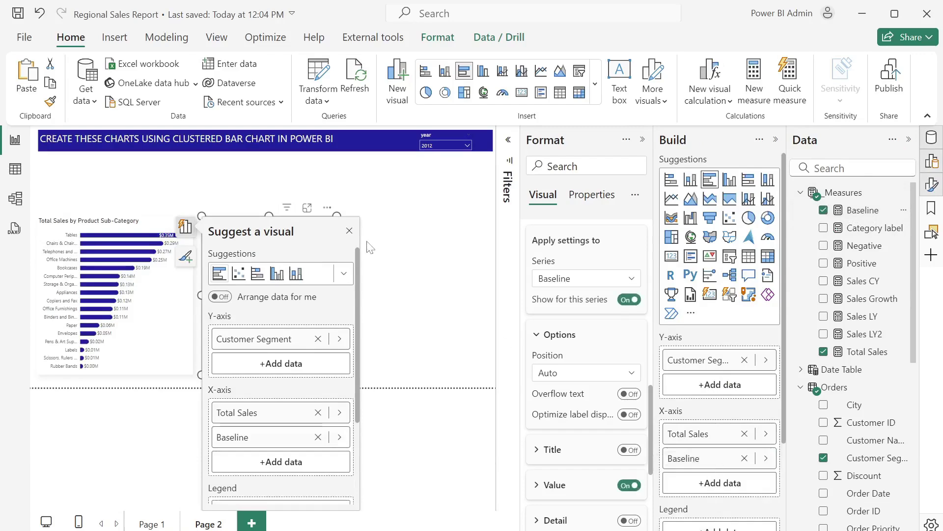
left_click(349, 231)
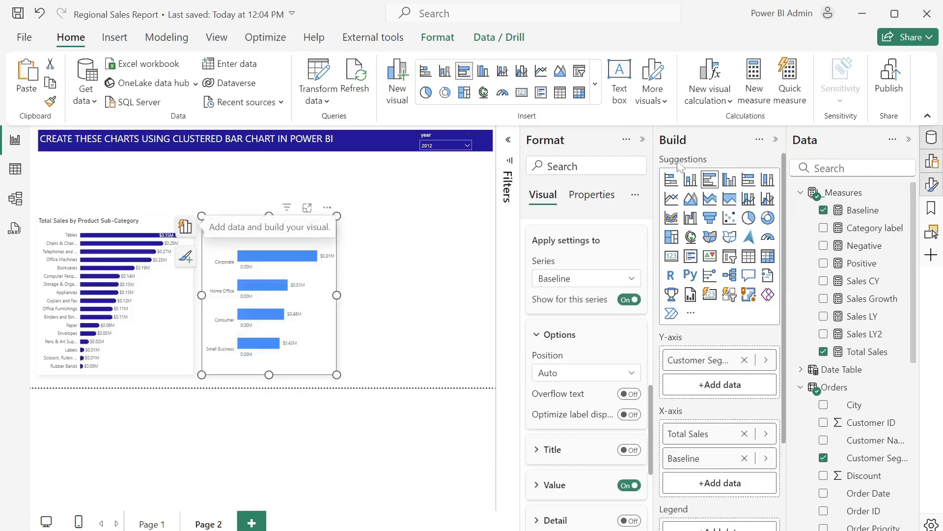
left_click(776, 139)
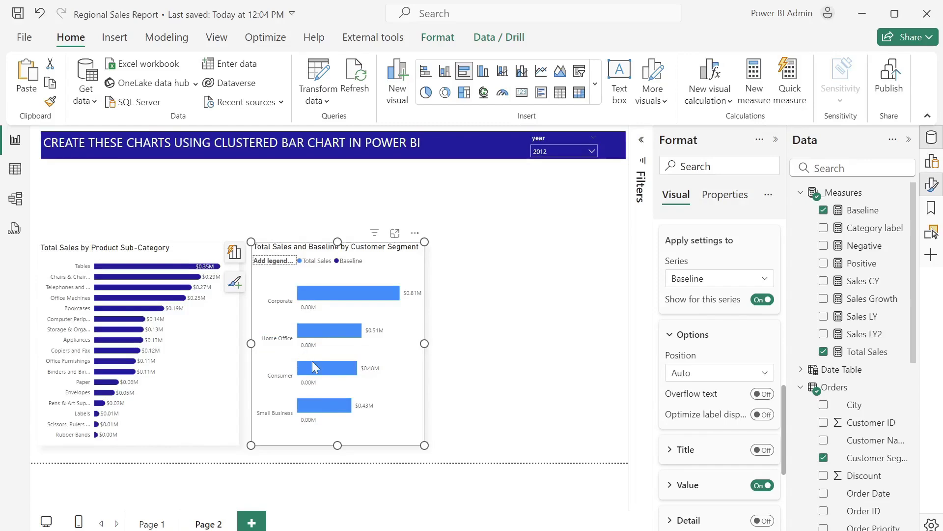
Review the Category label measure's formula and use that measure as the data label value of the Baseline series.
scroll(720, 344, "up", 3)
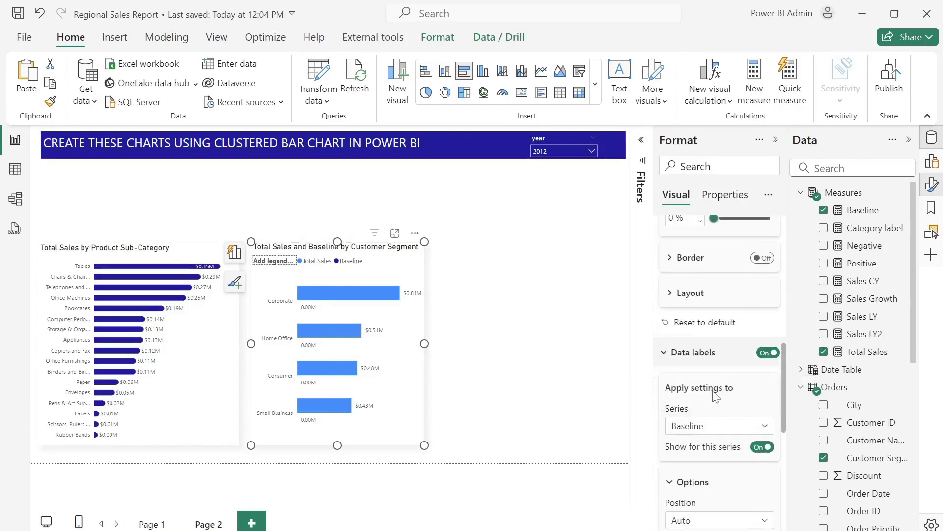
scroll(720, 344, "down", 2)
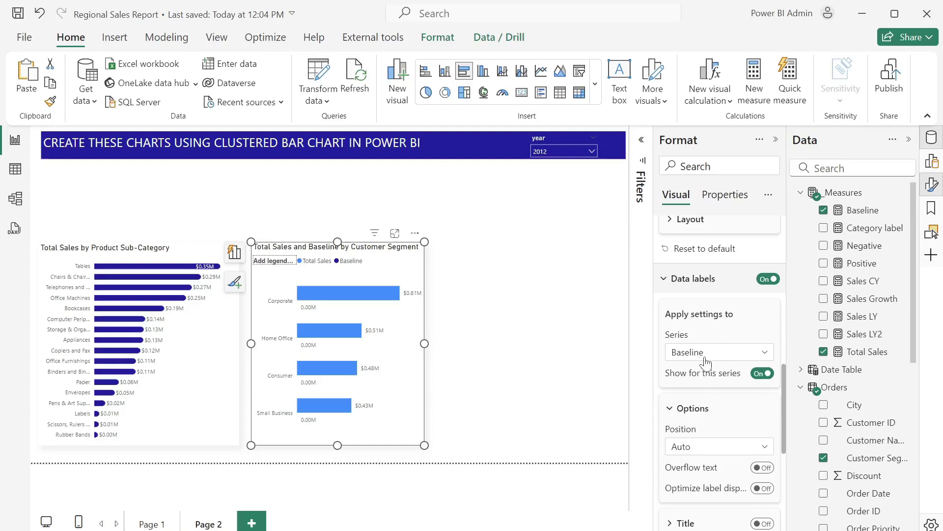
scroll(742, 391, "down", 3)
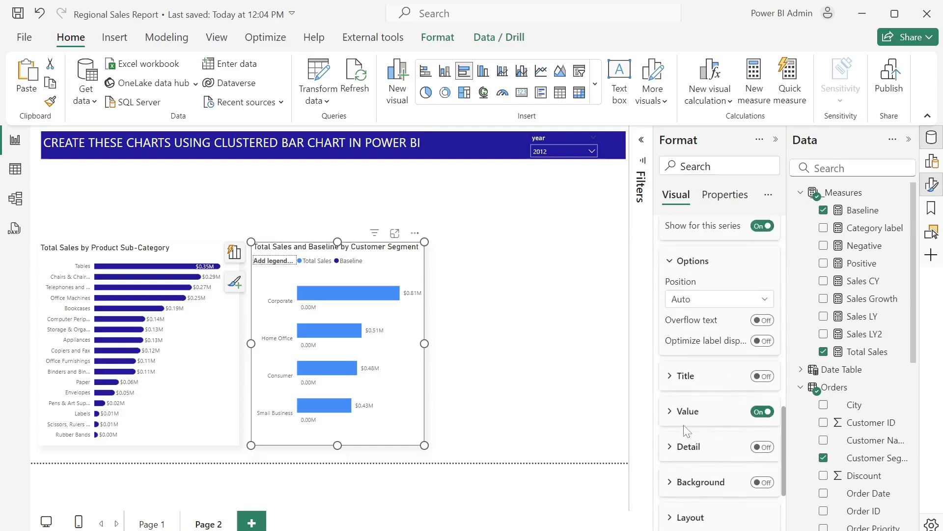
left_click(668, 412)
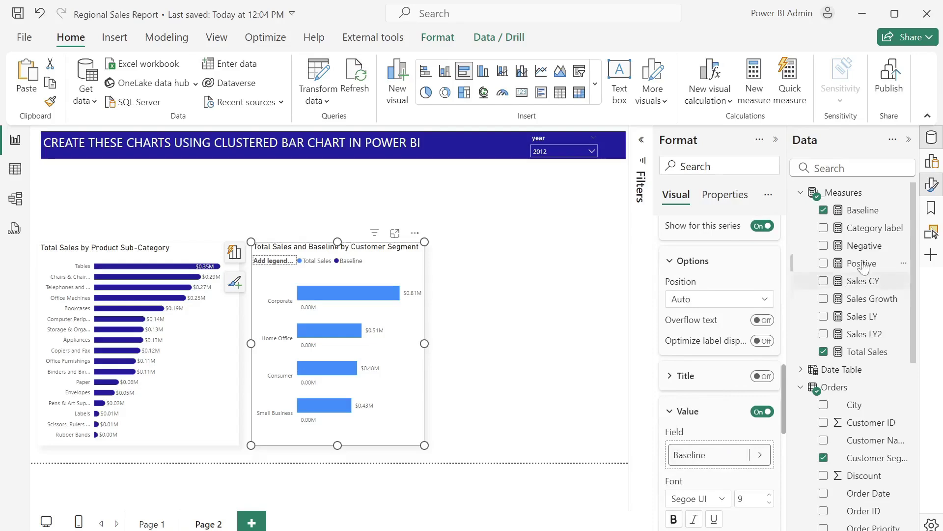
left_click(868, 234)
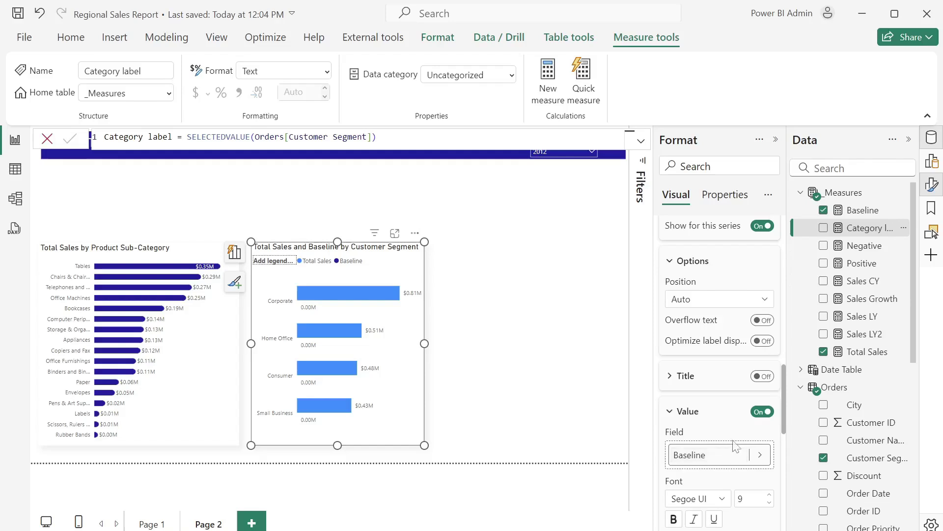
left_click(760, 455)
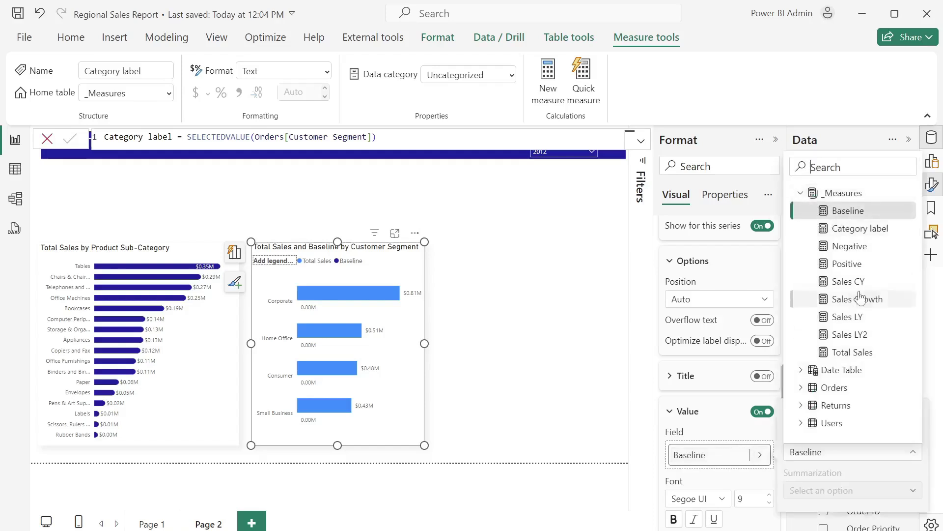
left_click(857, 229)
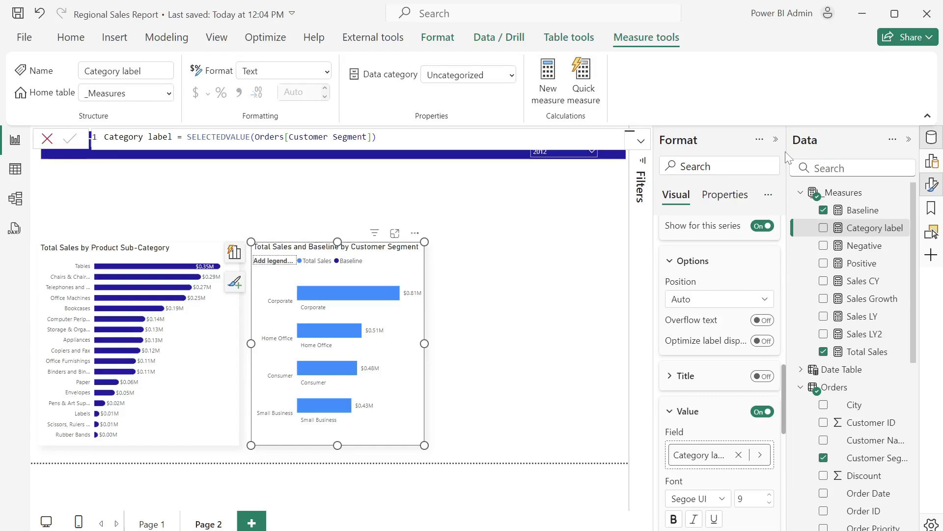
Turn off the Y-axis values of the customer segment chart.
scroll(712, 248, "up", 10)
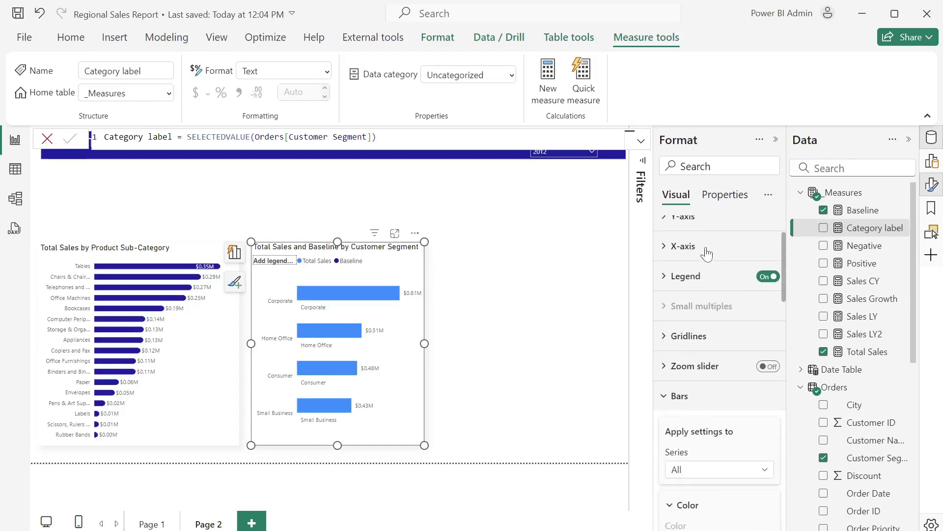
scroll(706, 253, "up", 2)
left_click(680, 292)
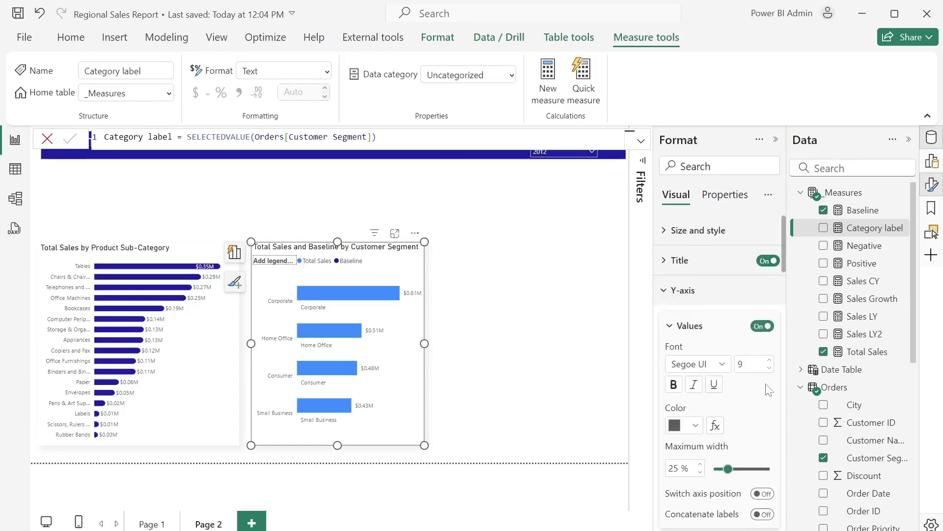
left_click(757, 326)
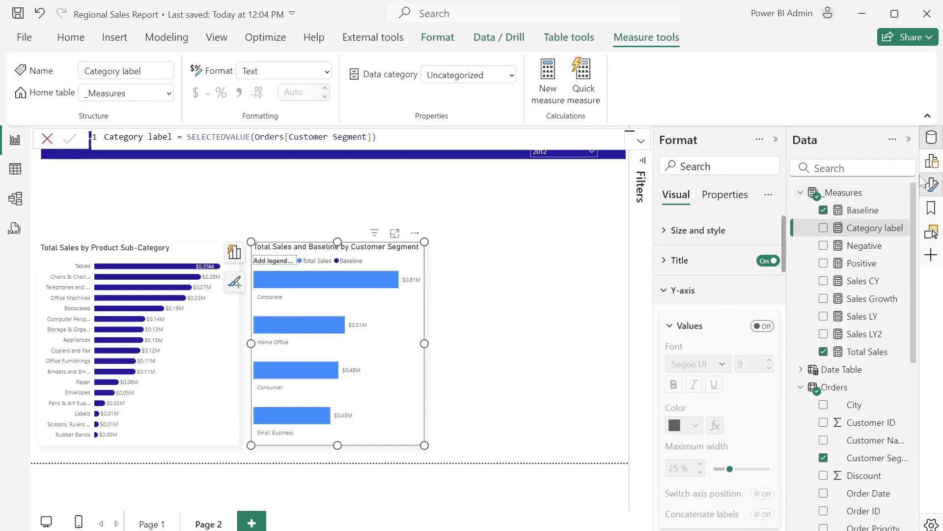
Place Baseline ahead of Total Sales on the X-axis of the customer segment chart and open the chart's formatting options.
left_click(932, 161)
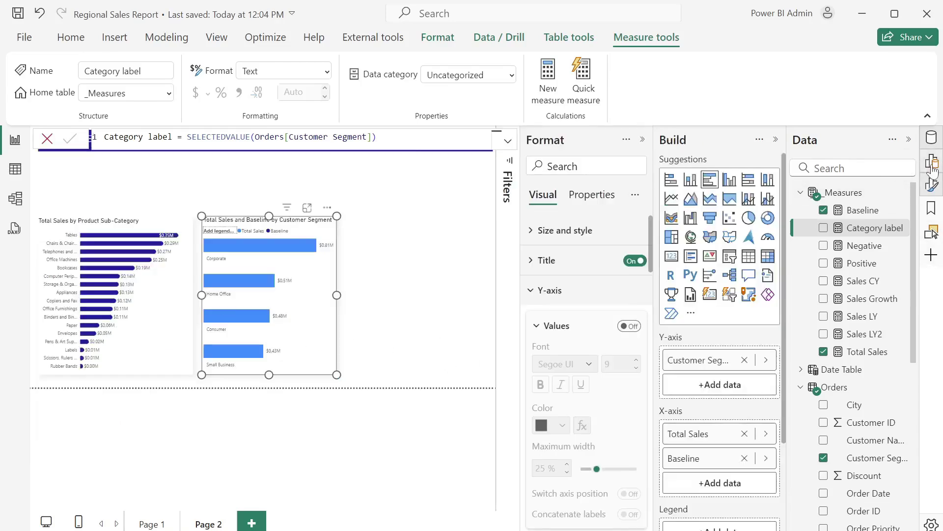
left_click(642, 142)
left_click_drag(706, 437, 702, 477)
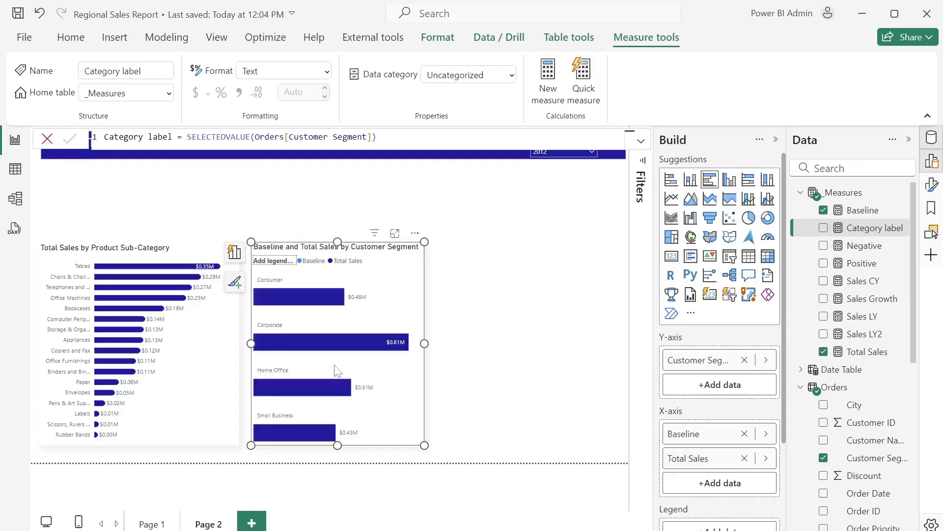
left_click(932, 184)
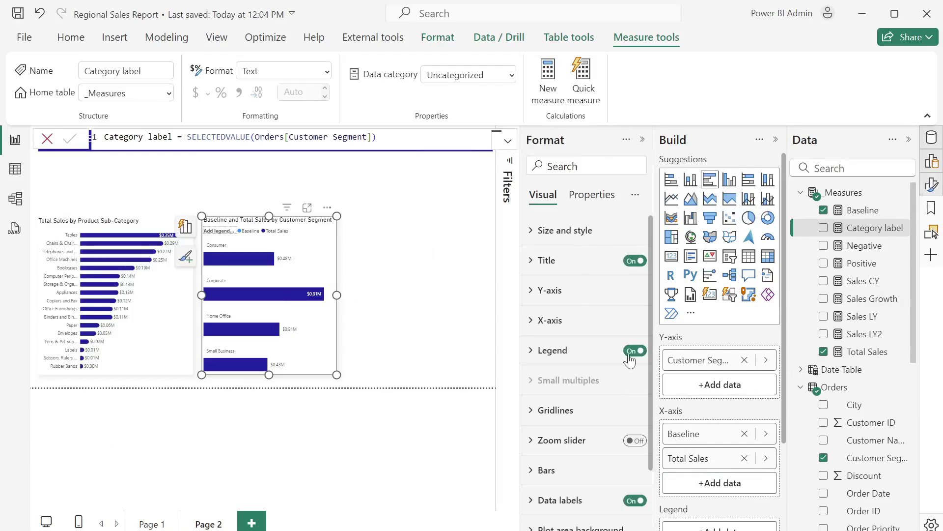
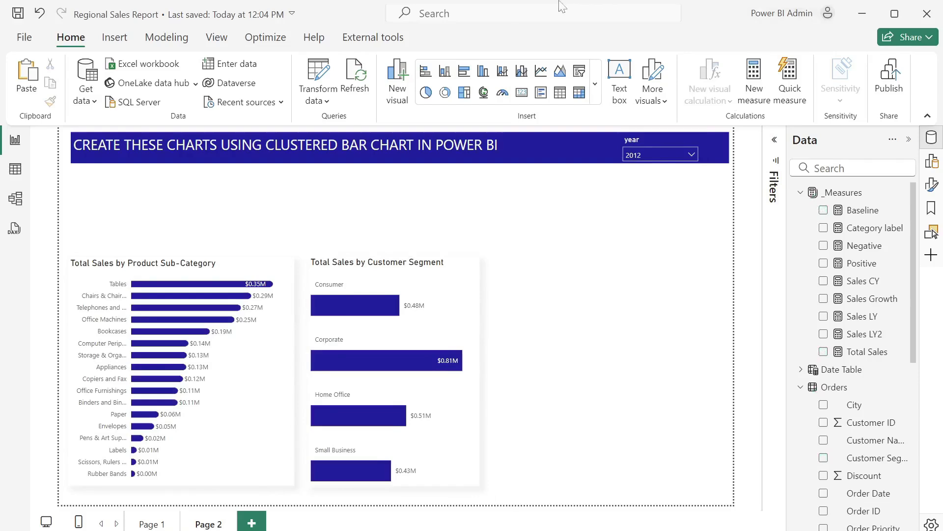
Add a third clustered bar chart beside the customer segment chart and open the formula of the Sales CY measure.
left_click(464, 72)
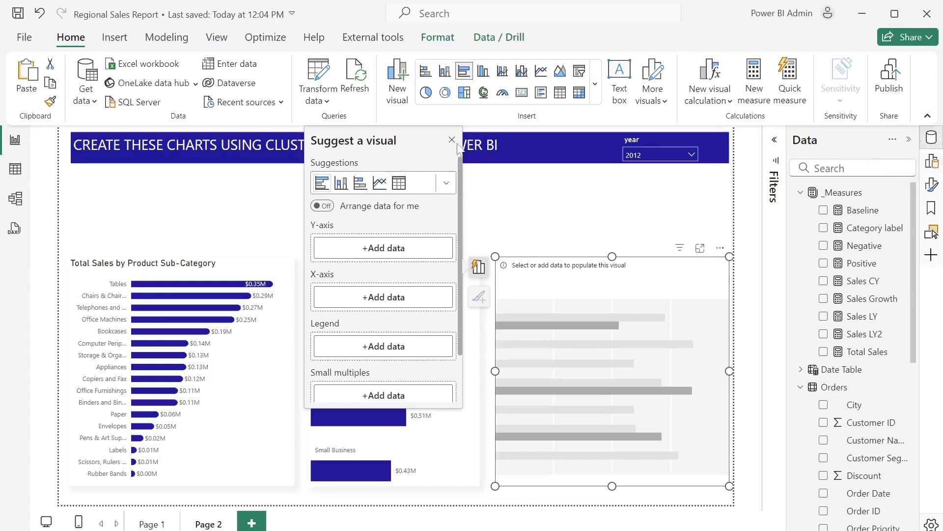
left_click(452, 142)
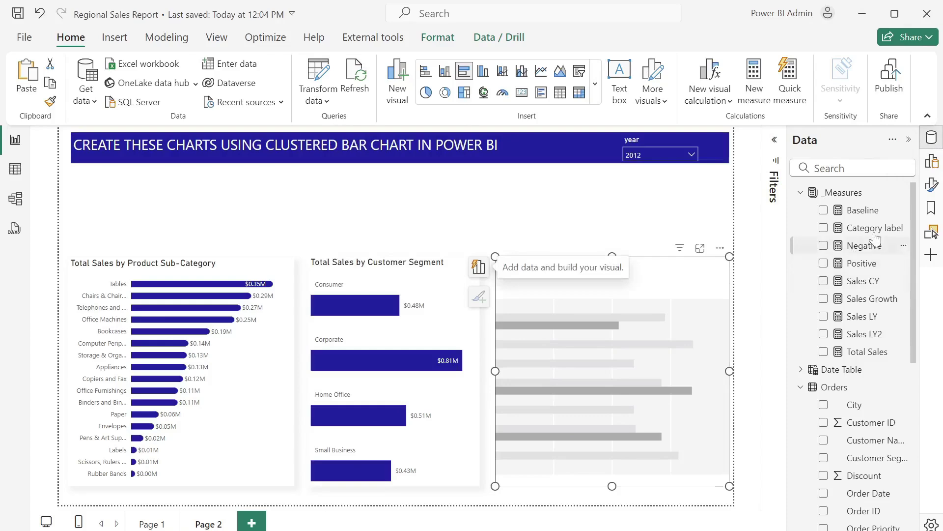
left_click(857, 282)
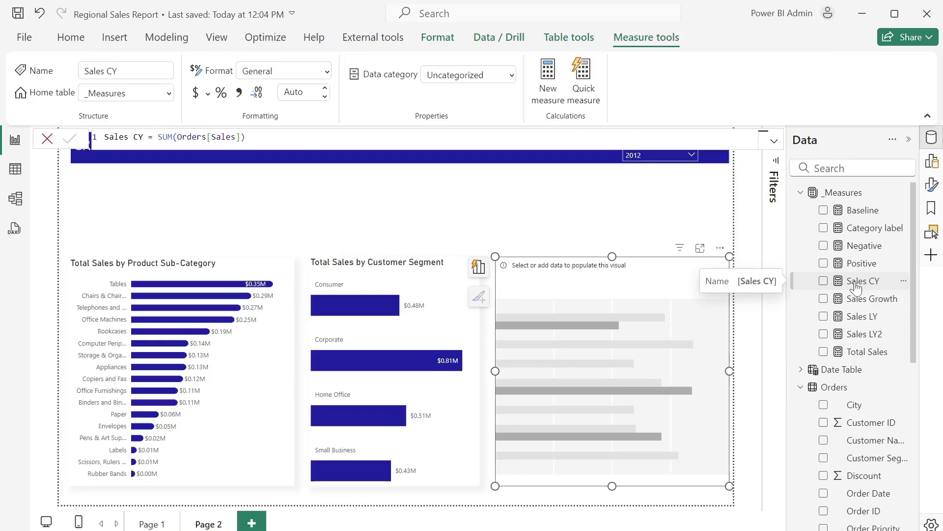
Review the formulas of the Sales LY, Sales LY2, Sales Growth, Negative and Positive measures in turn.
left_click(859, 317)
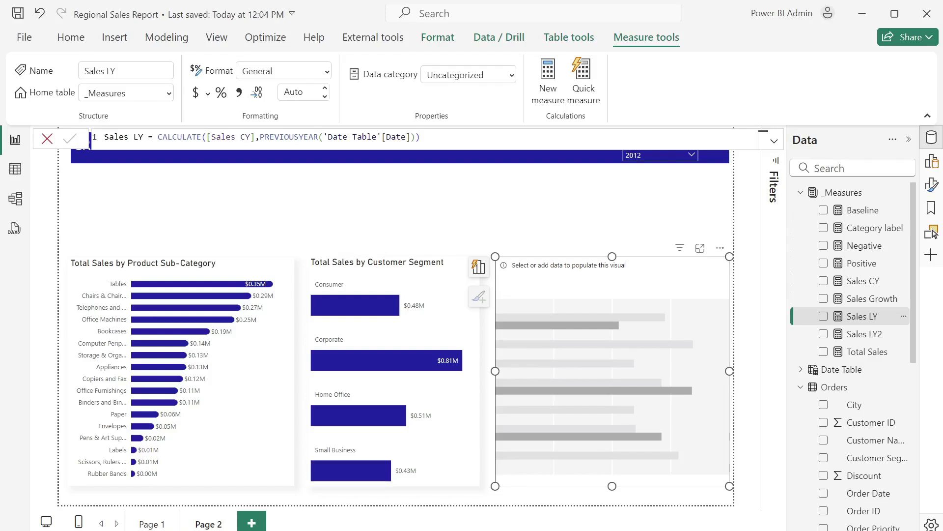
left_click(865, 335)
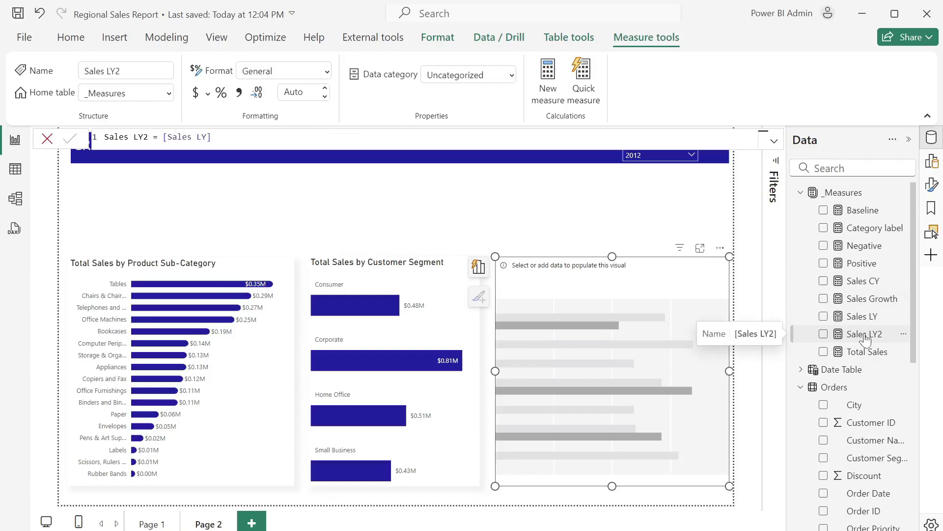
left_click(869, 300)
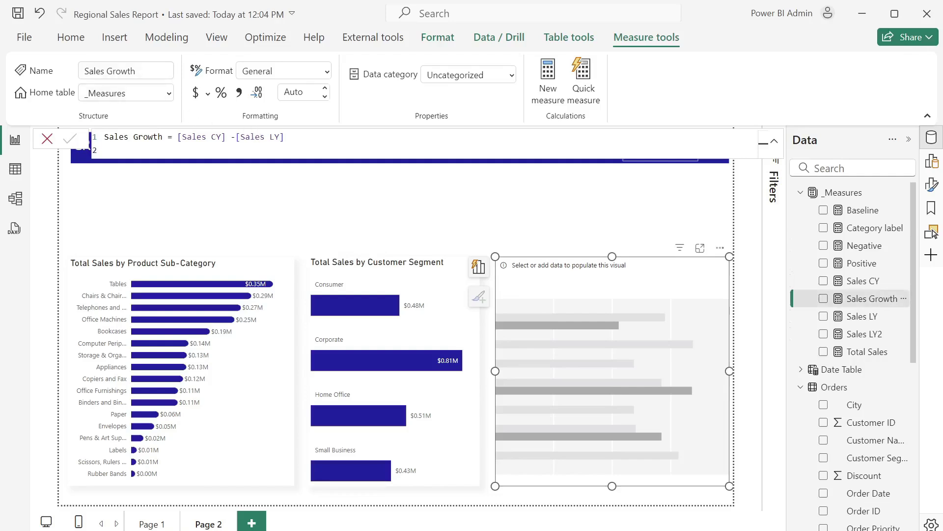
left_click(868, 253)
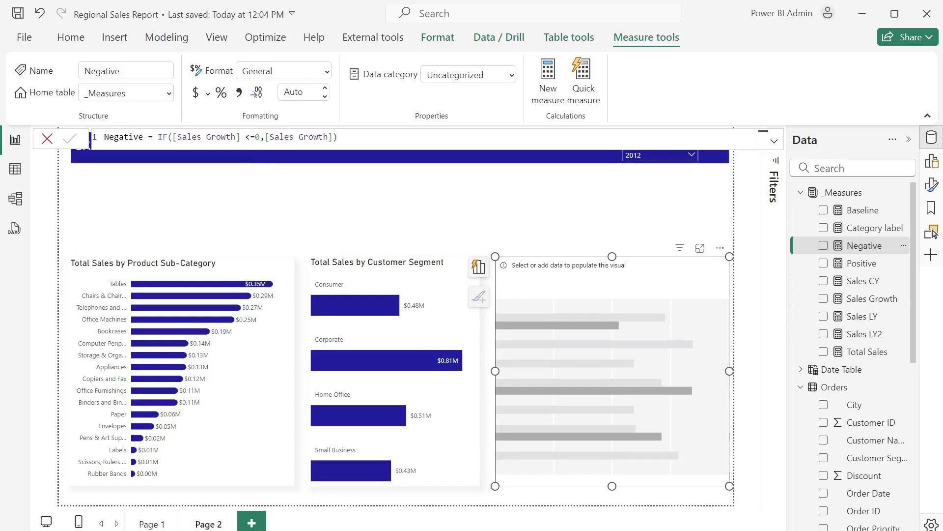
left_click(865, 269)
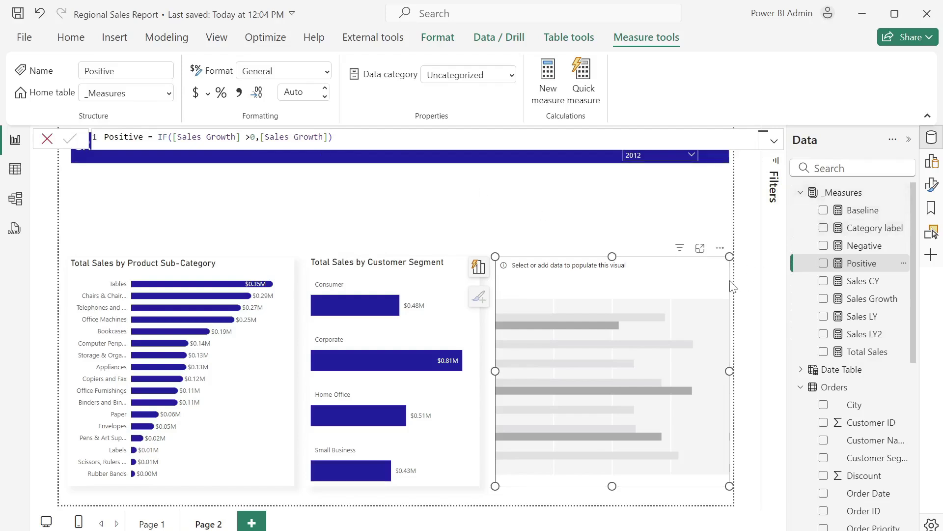
Populate the third bar chart with Sales LY on the X-axis and Customer Segment on the Y-axis.
left_click(932, 161)
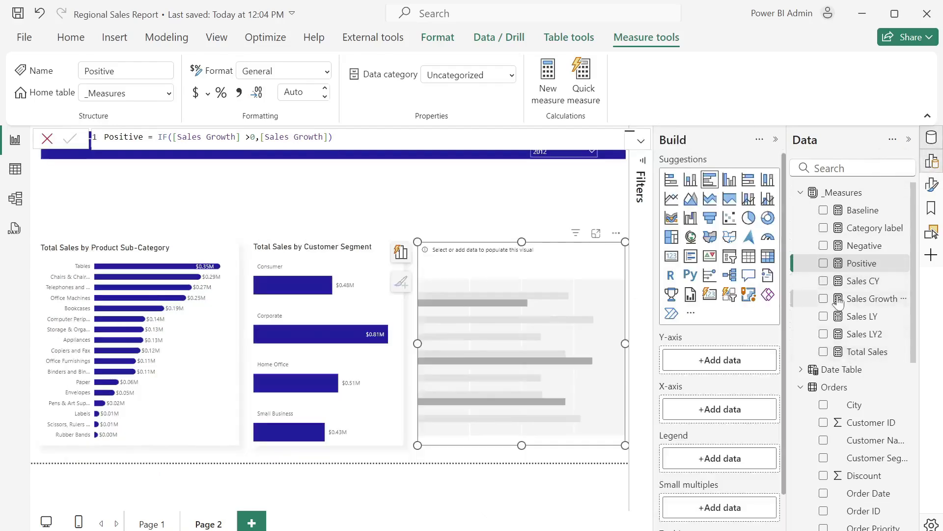
left_click(824, 316)
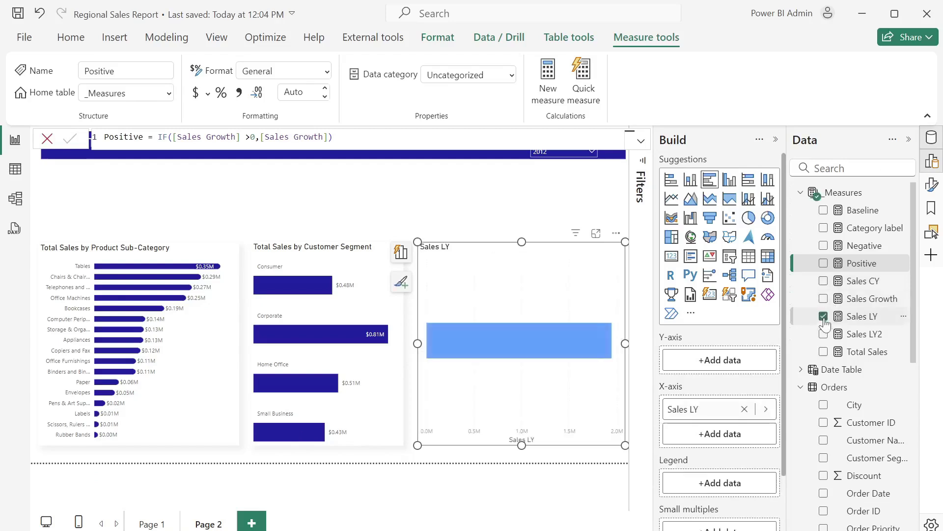
left_click(825, 459)
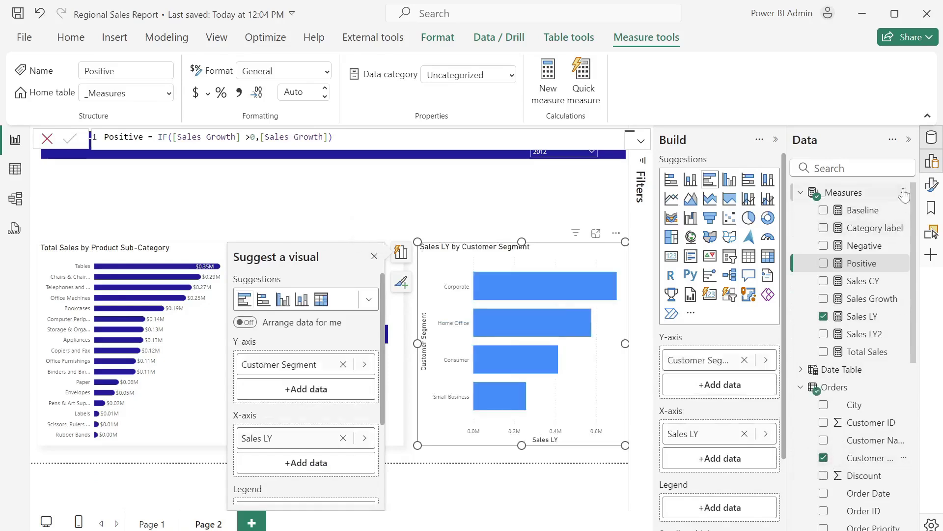
left_click(908, 140)
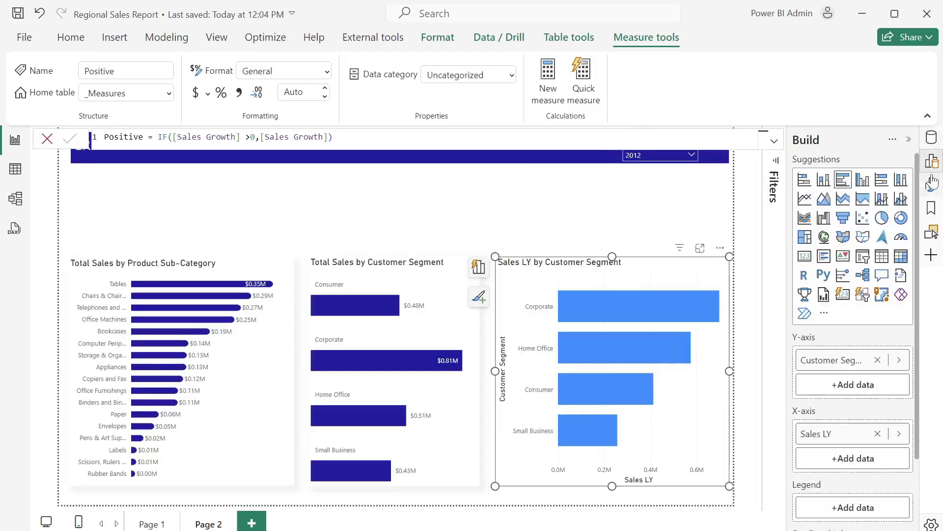
Turn on the shadow of the Sales LY chart and set its color to light gray.
left_click(932, 188)
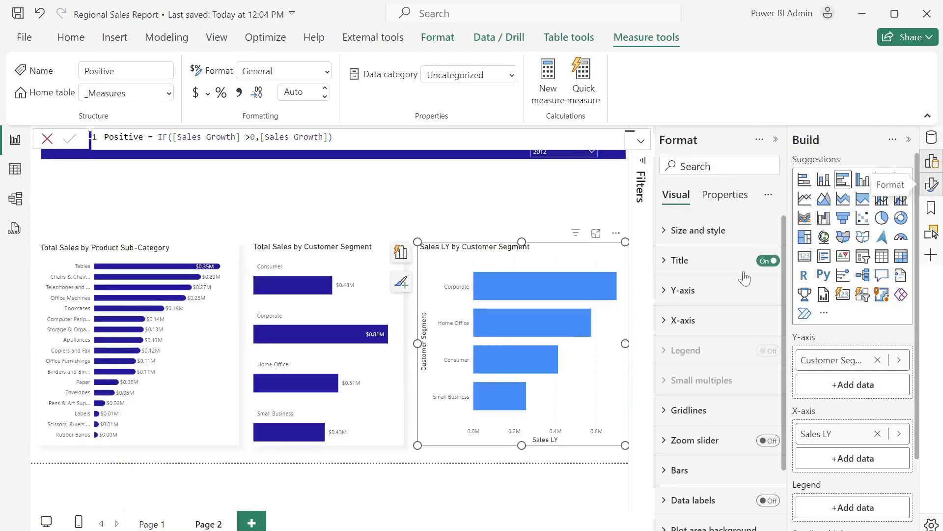
left_click(666, 231)
scroll(712, 421, "down", 5)
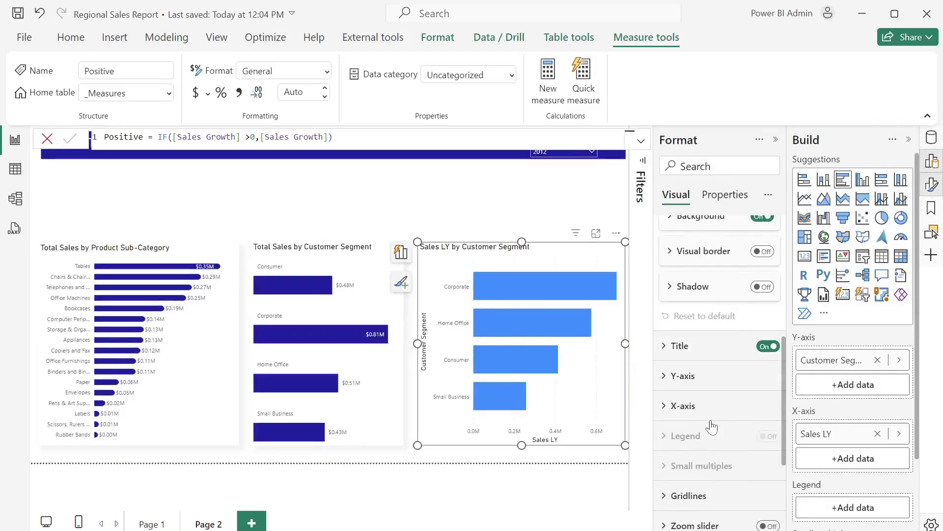
left_click(763, 286)
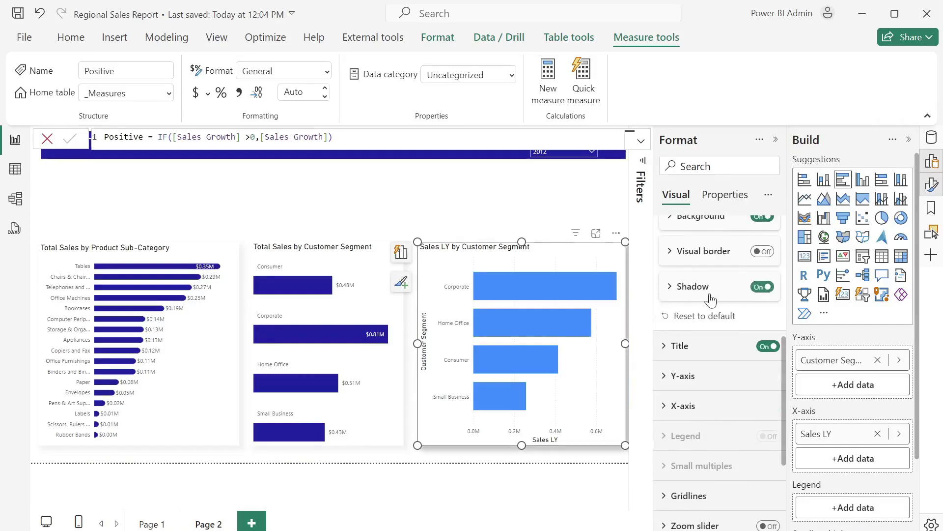
left_click(681, 295)
scroll(707, 427, "down", 3)
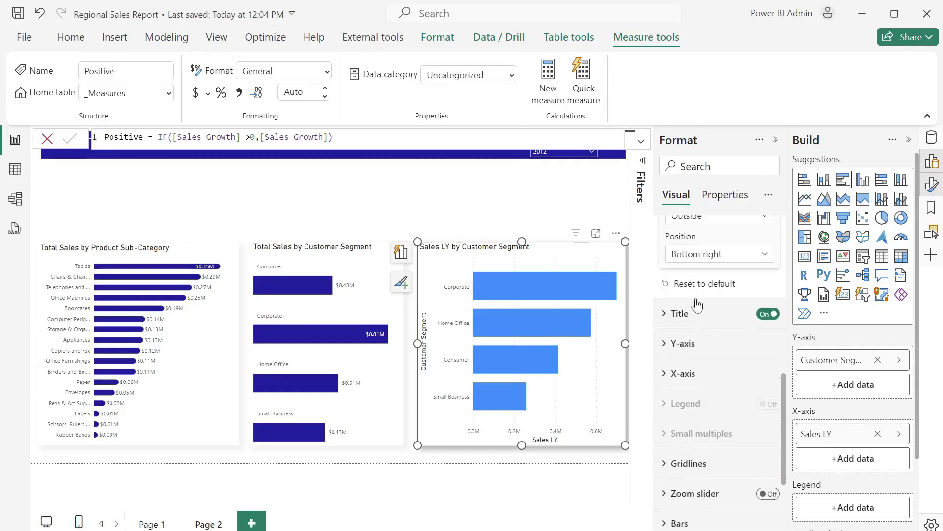
scroll(708, 428, "up", 3)
left_click(695, 325)
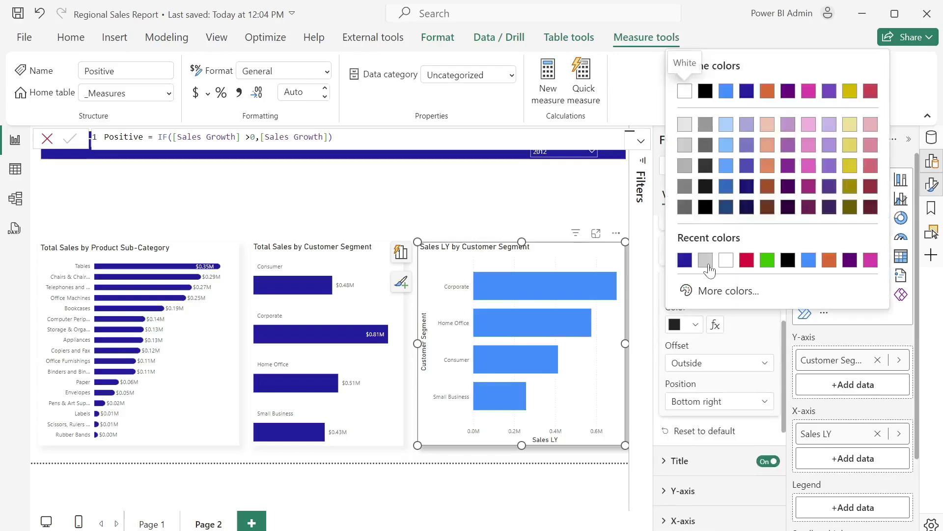
left_click(711, 270)
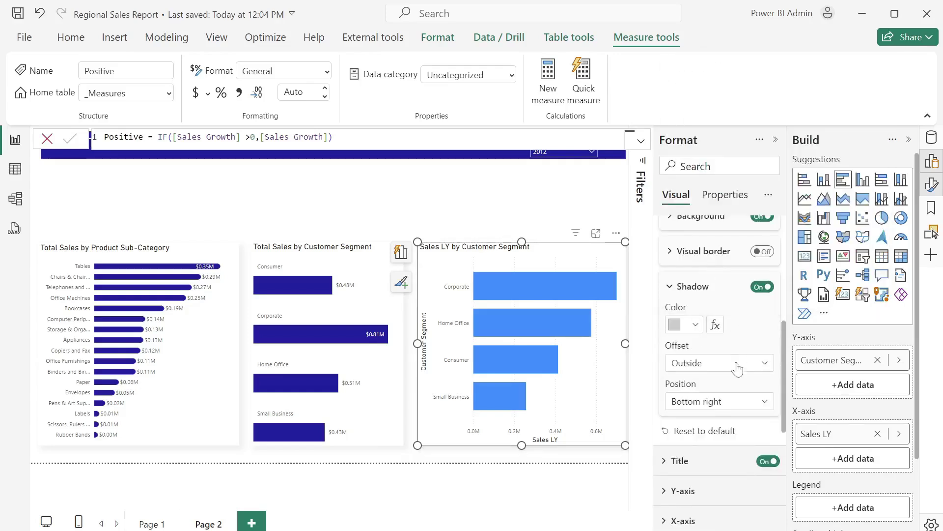
Turn off the Y-axis and X-axis titles of the Sales LY chart.
scroll(697, 381, "down", 3)
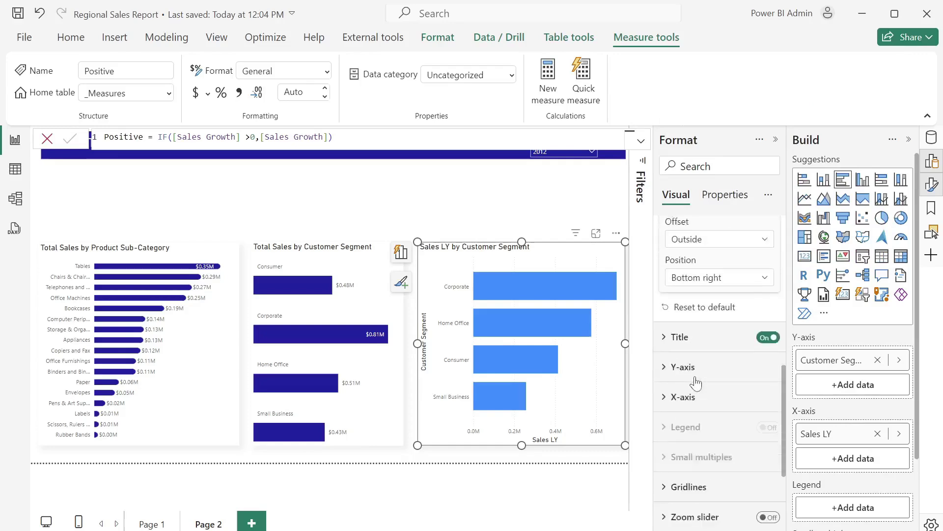
left_click(667, 354)
scroll(688, 363, "down", 4)
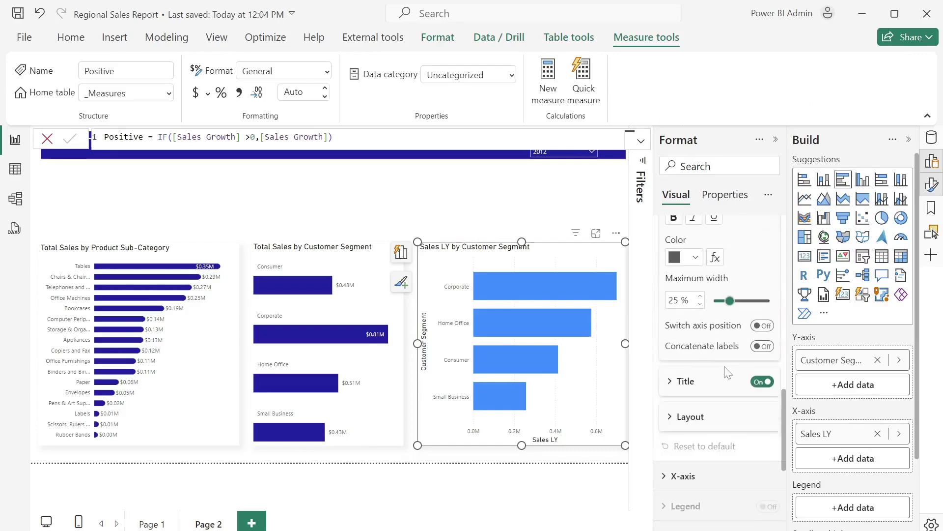
left_click(760, 383)
scroll(718, 354, "down", 3)
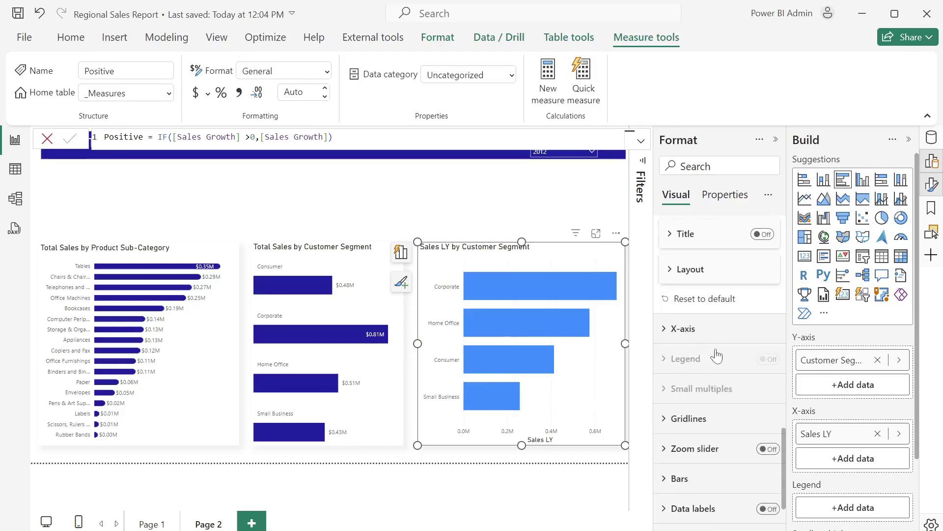
left_click(689, 338)
scroll(723, 373, "down", 3)
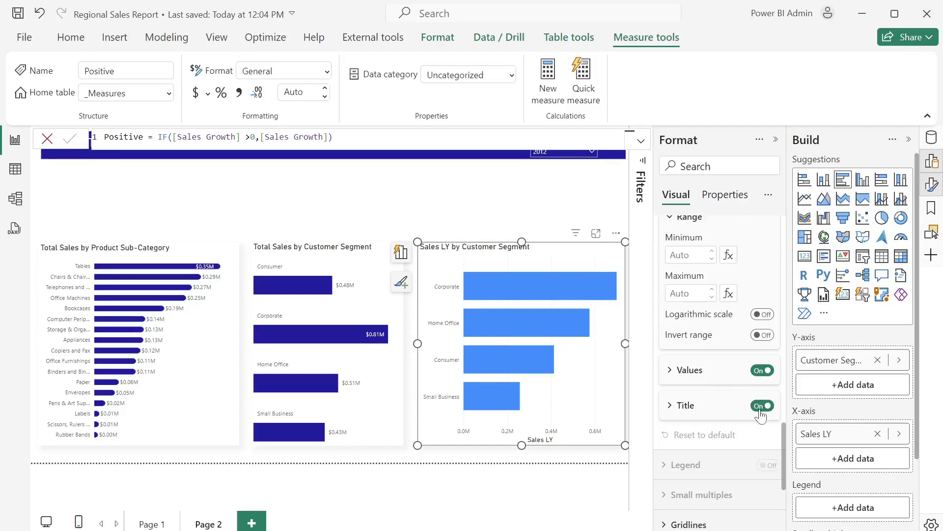
left_click(762, 405)
Set the bar color of the Sales LY chart to white for all categories.
scroll(732, 393, "down", 3)
left_click(730, 391)
scroll(733, 396, "down", 1)
scroll(734, 398, "down", 2)
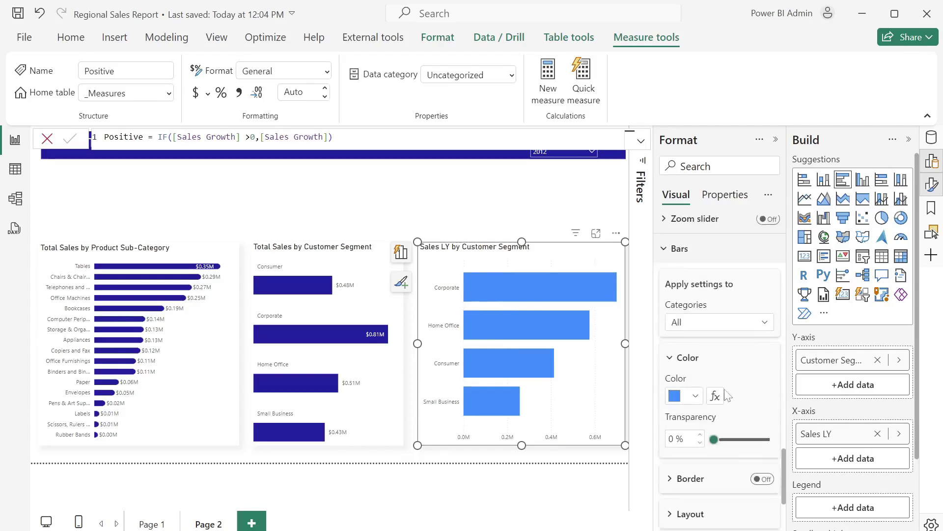
left_click(695, 396)
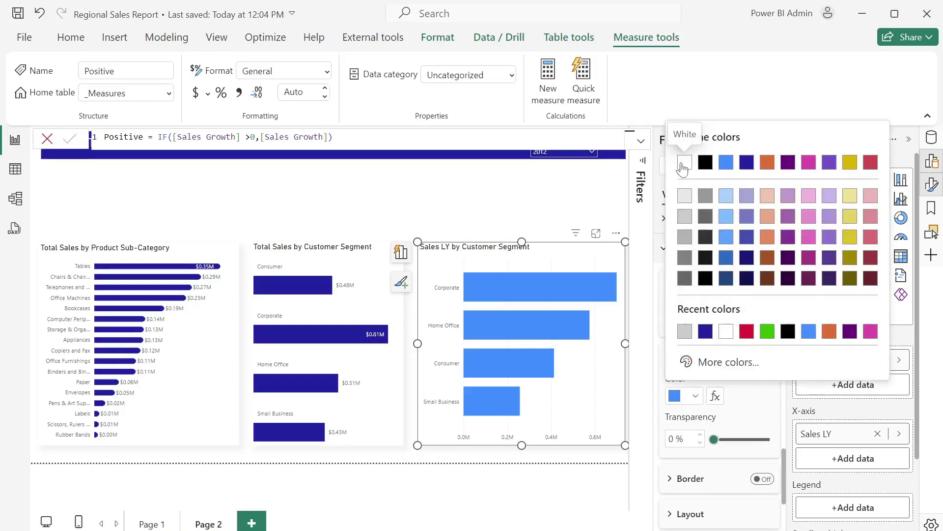
left_click(684, 163)
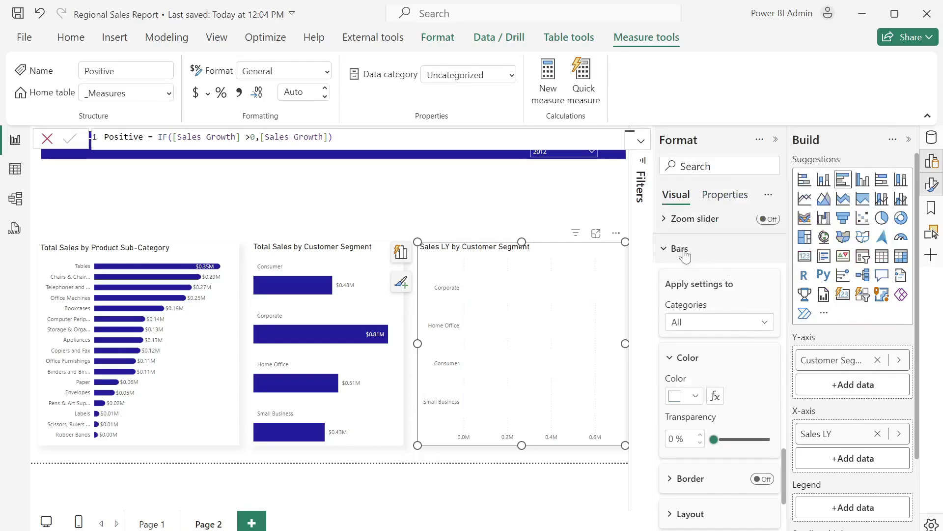
left_click(667, 249)
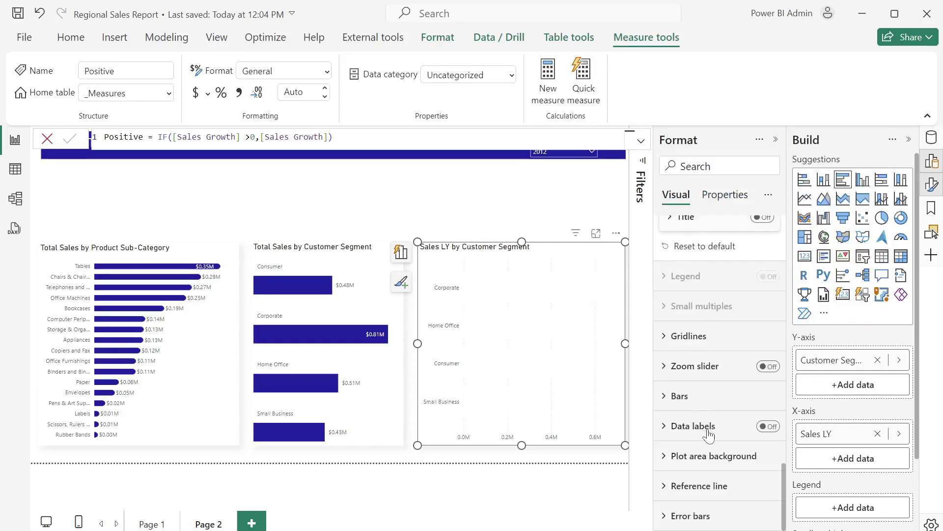
Enable error bars for the Sales LY series with Positive as the upper bound and Negative as the lower bound.
left_click(662, 520)
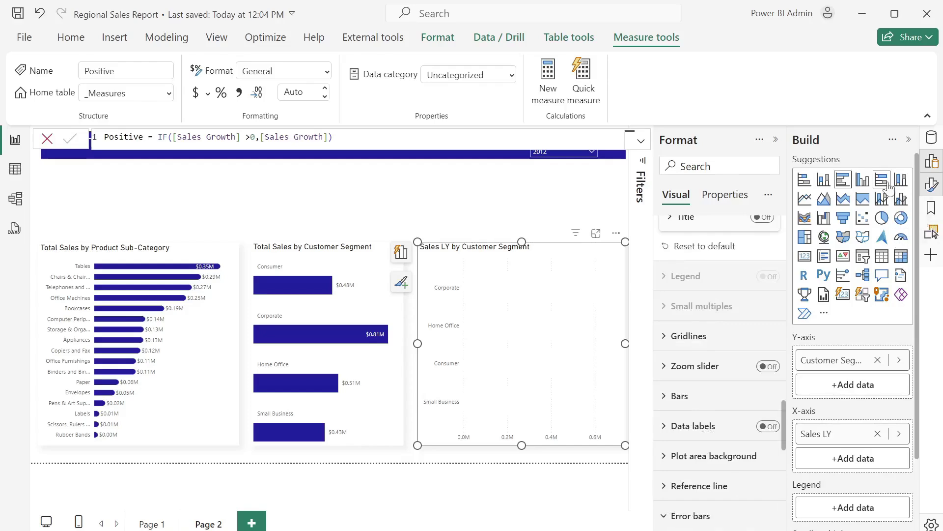
left_click(909, 140)
left_click(932, 137)
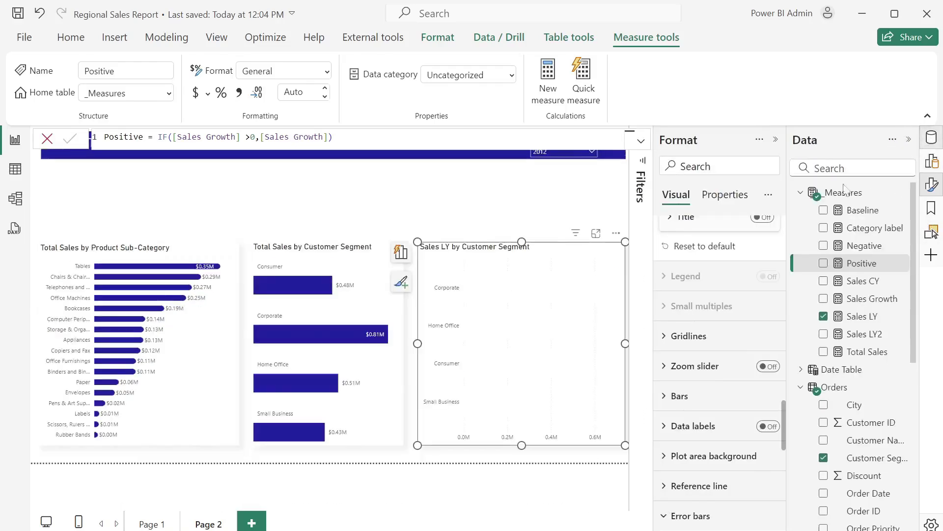
scroll(672, 450, "down", 5)
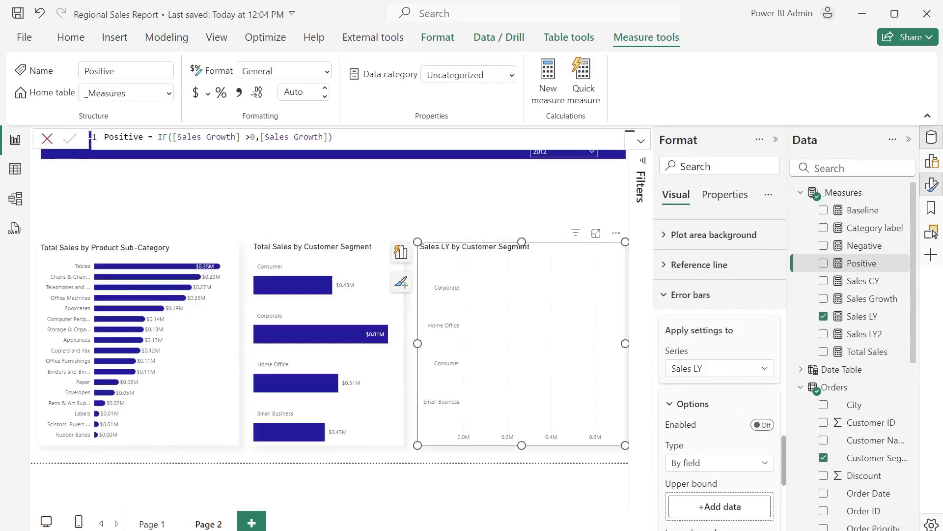
scroll(720, 471, "down", 3)
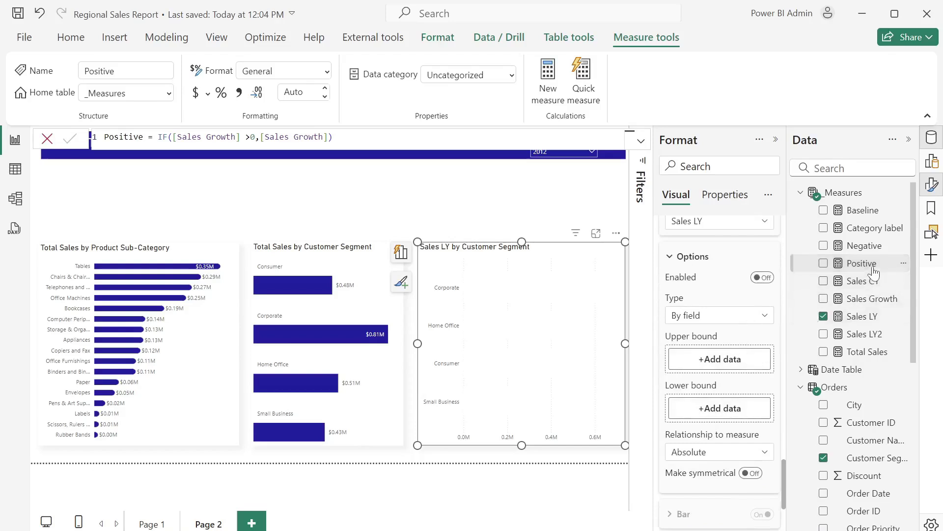
left_click_drag(874, 267, 747, 363)
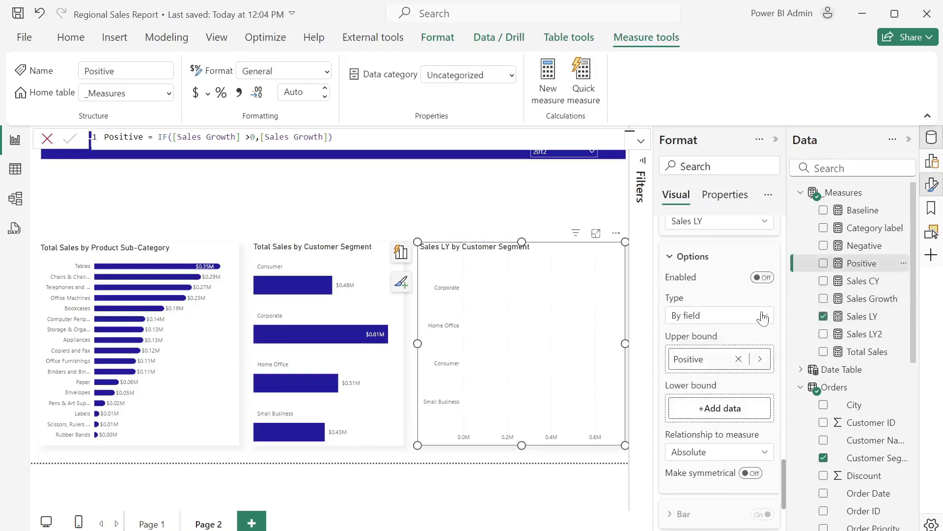
left_click(762, 278)
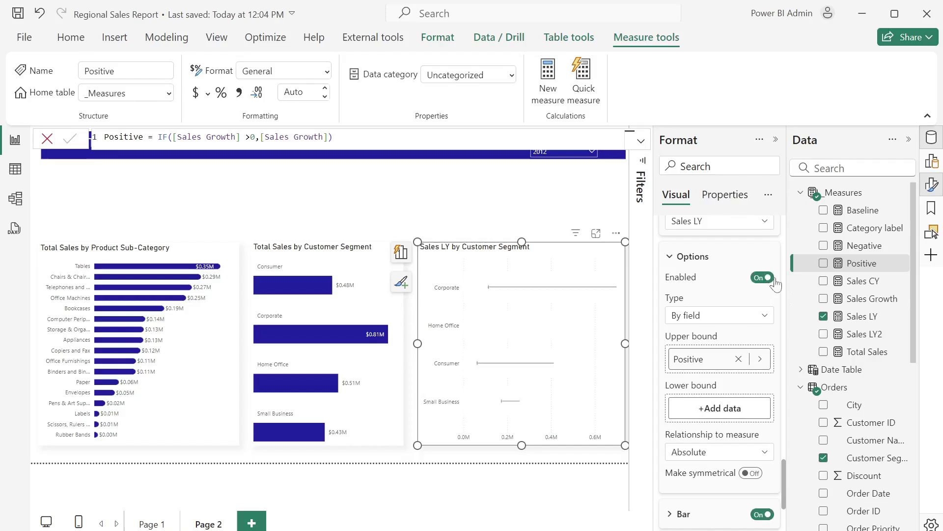
left_click_drag(865, 245, 750, 415)
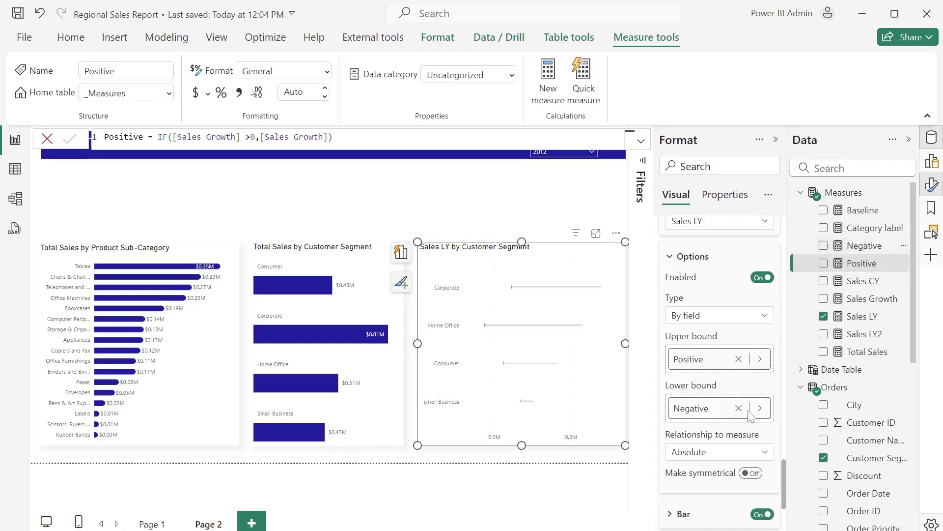
Turn on the error labels of the Sales LY series and set the error bars' relationship to measure to Relative.
scroll(753, 501, "down", 3)
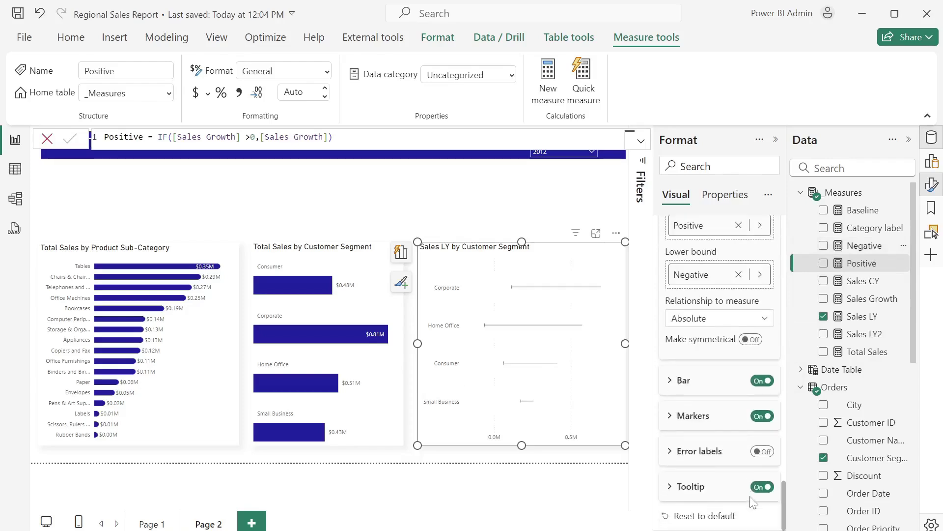
left_click(765, 451)
scroll(769, 458, "up", 3)
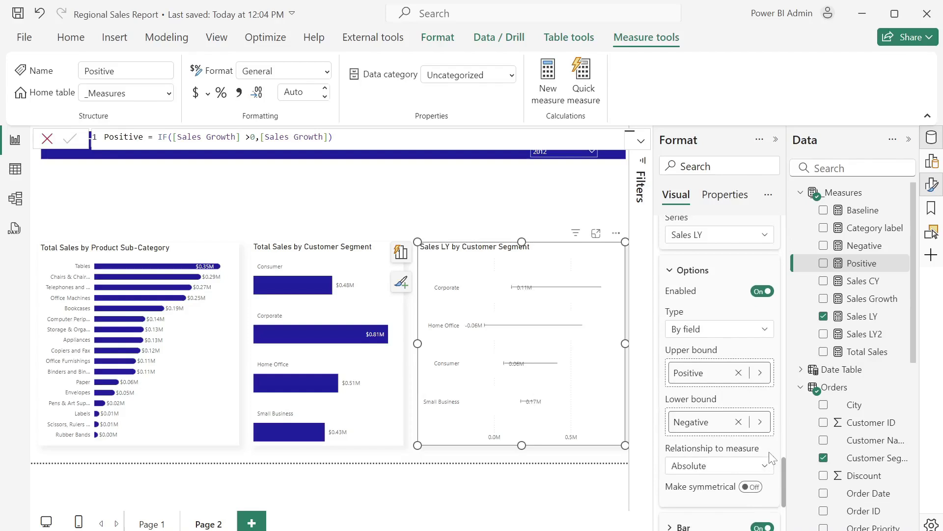
scroll(742, 457, "down", 2)
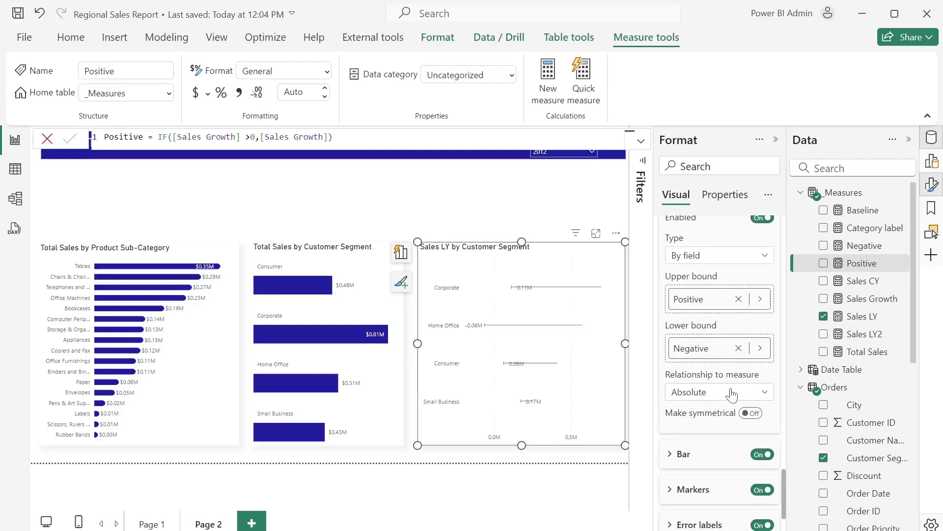
left_click(763, 395)
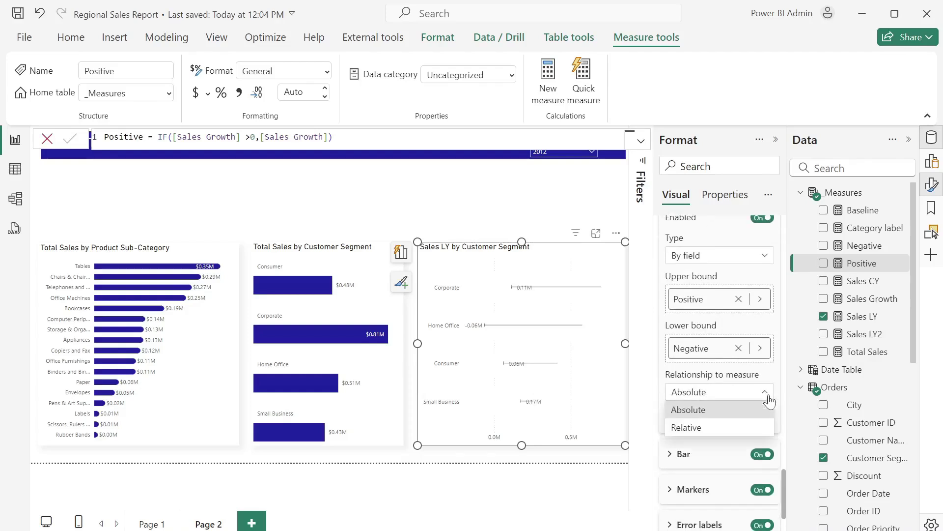
left_click(744, 430)
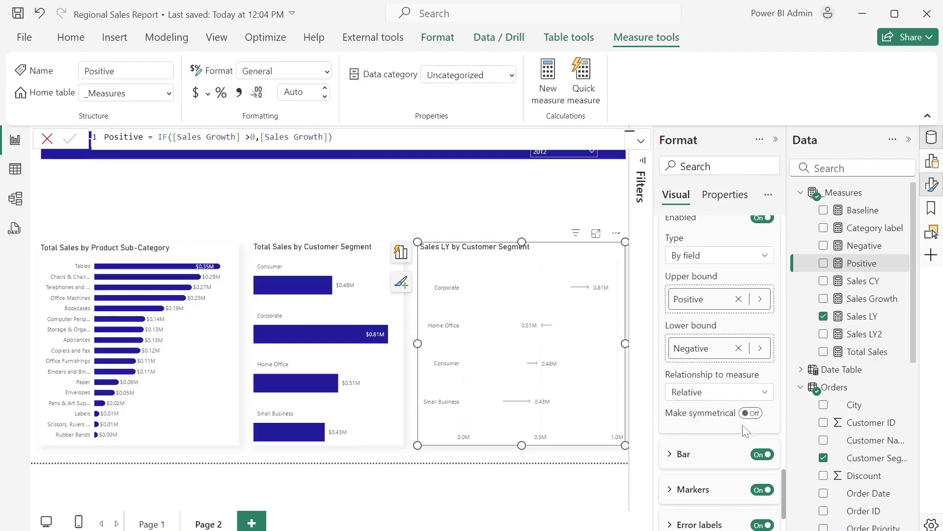
Set the marker shape of the Sales LY error bars to the triangle.
scroll(734, 408, "down", 2)
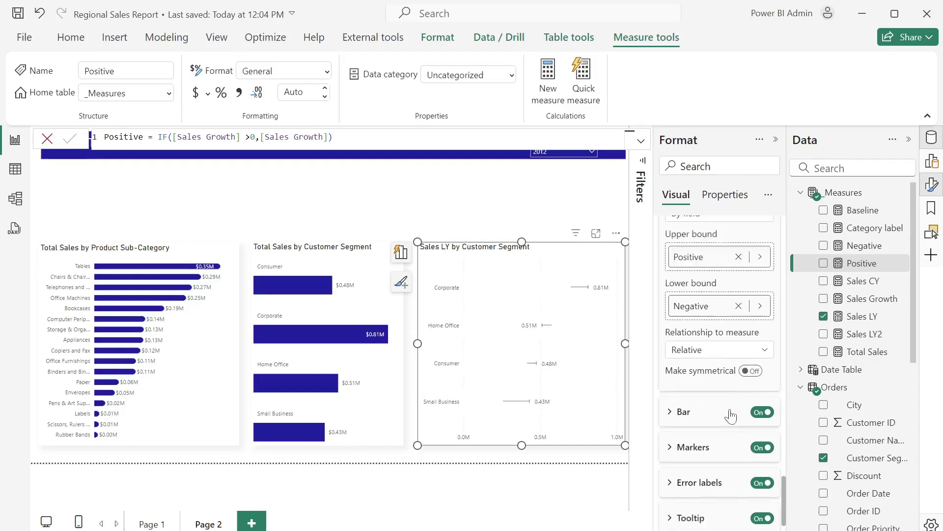
left_click(684, 416)
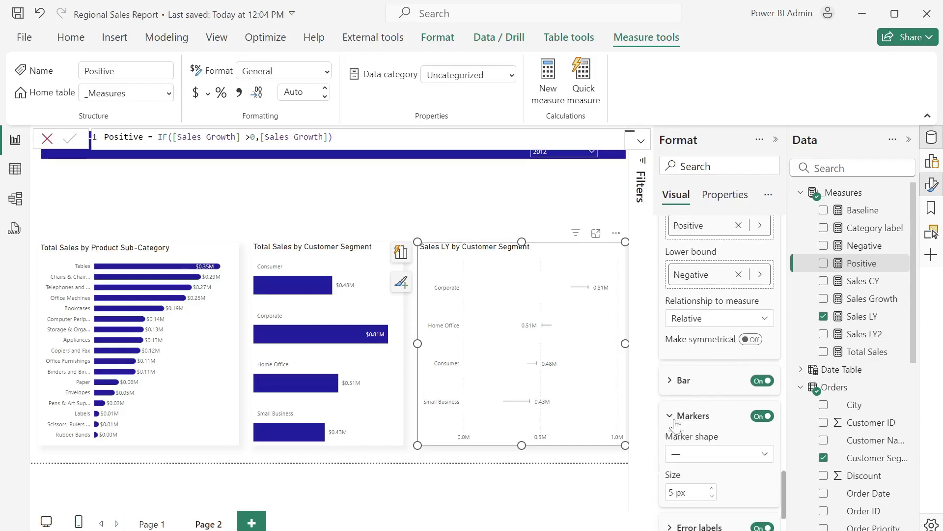
scroll(733, 382, "down", 2)
left_click(732, 382)
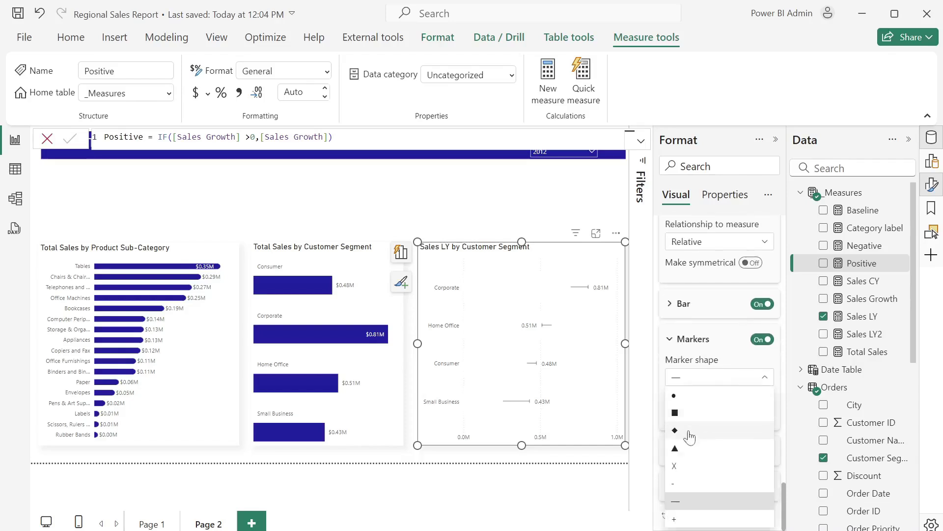
left_click(689, 445)
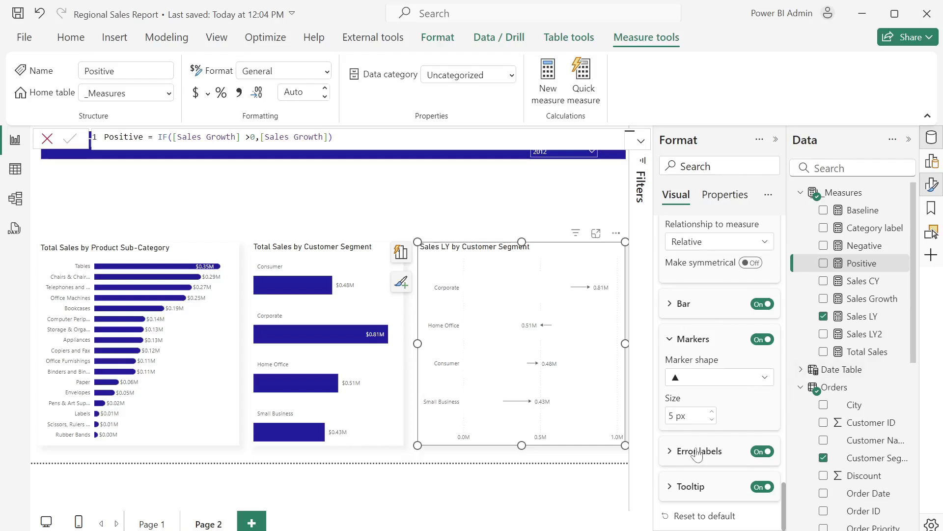
Set the label format of the Sales LY error labels to Relative (percentage).
left_click(674, 459)
scroll(715, 442, "down", 5)
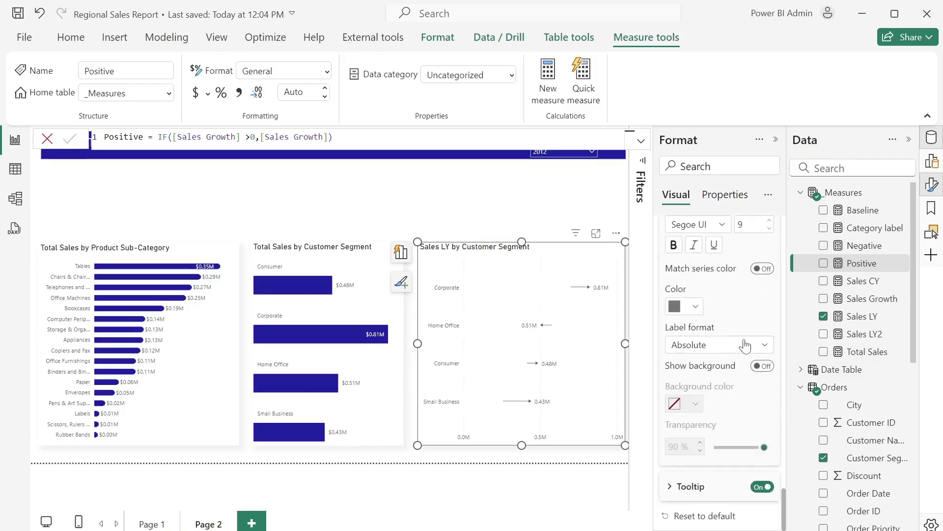
left_click(746, 346)
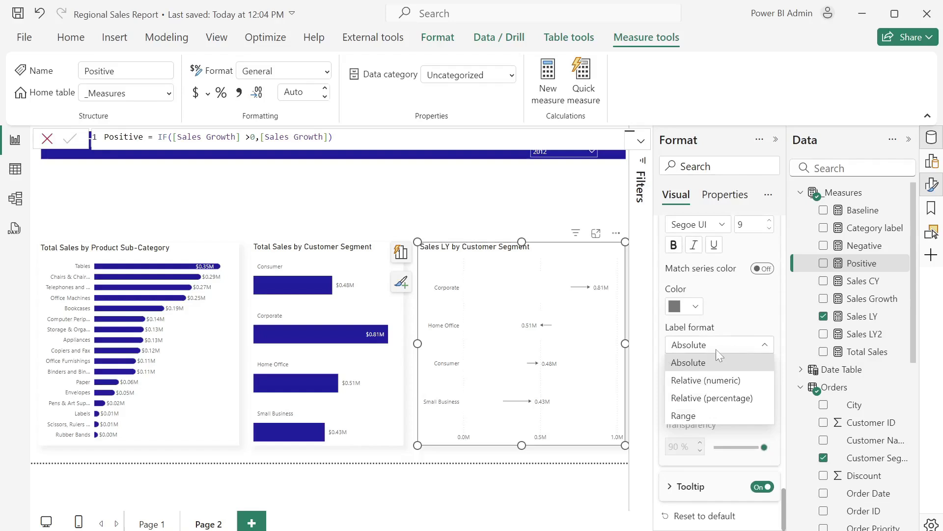
left_click(712, 381)
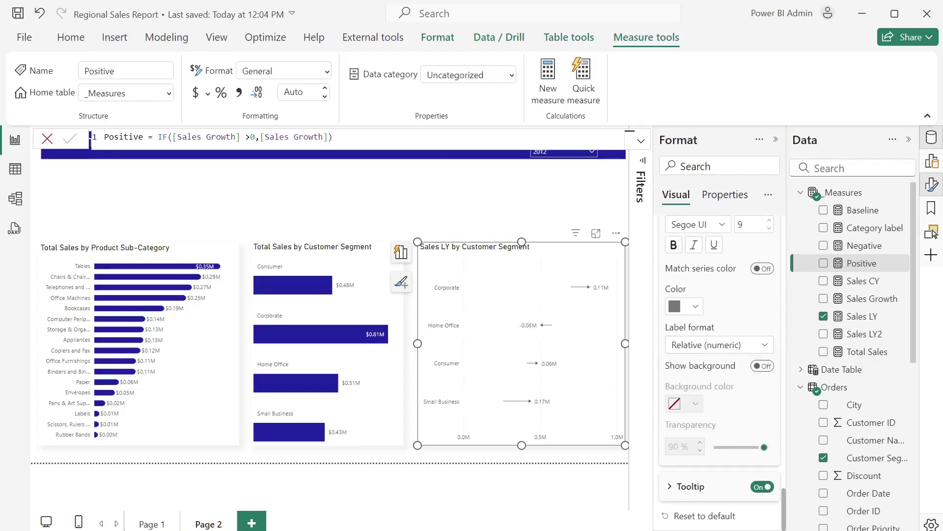
left_click(763, 349)
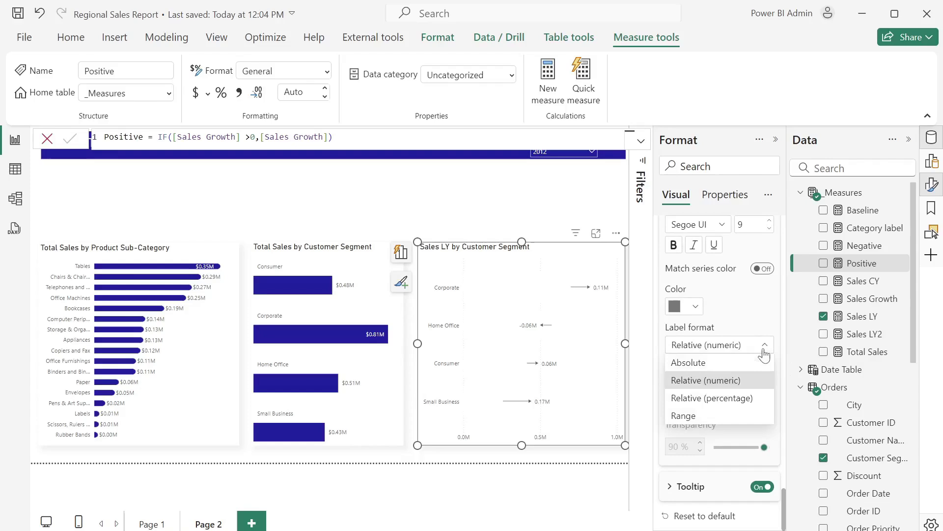
left_click(716, 399)
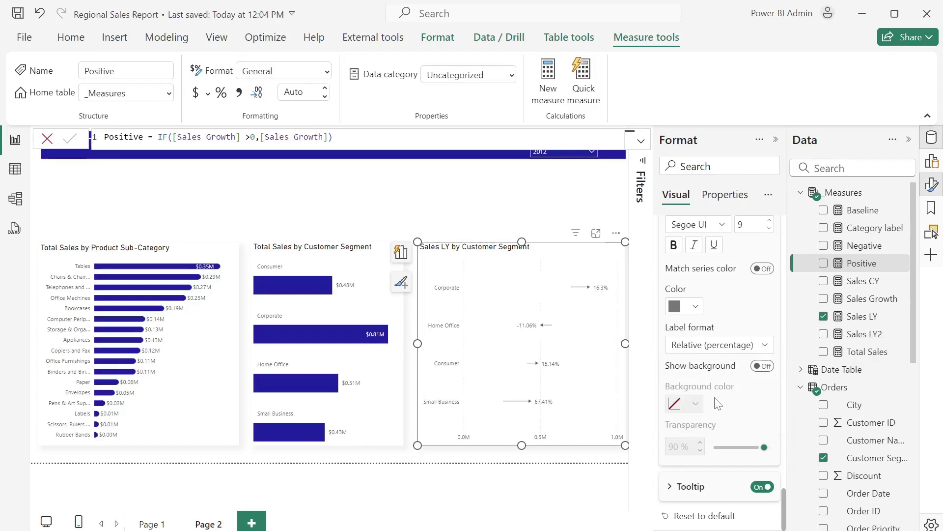
scroll(715, 357, "up", 3)
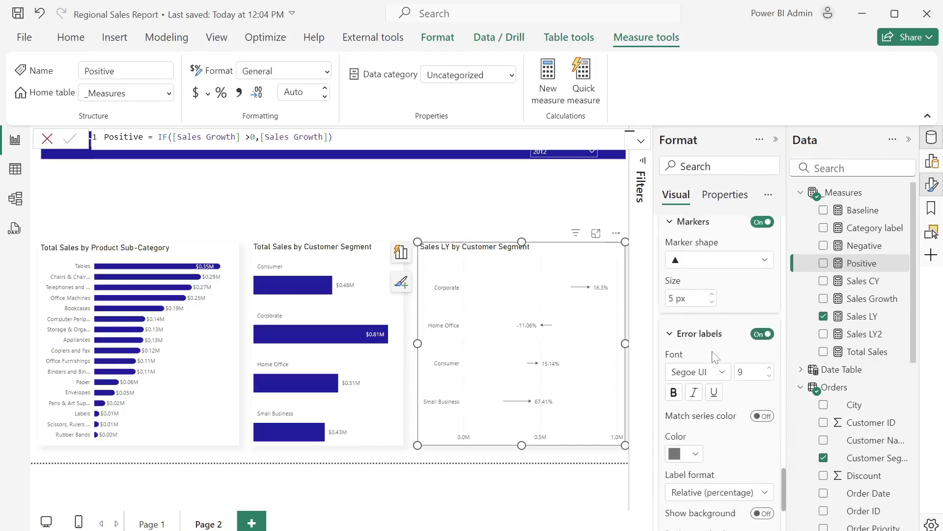
scroll(702, 442, "up", 6)
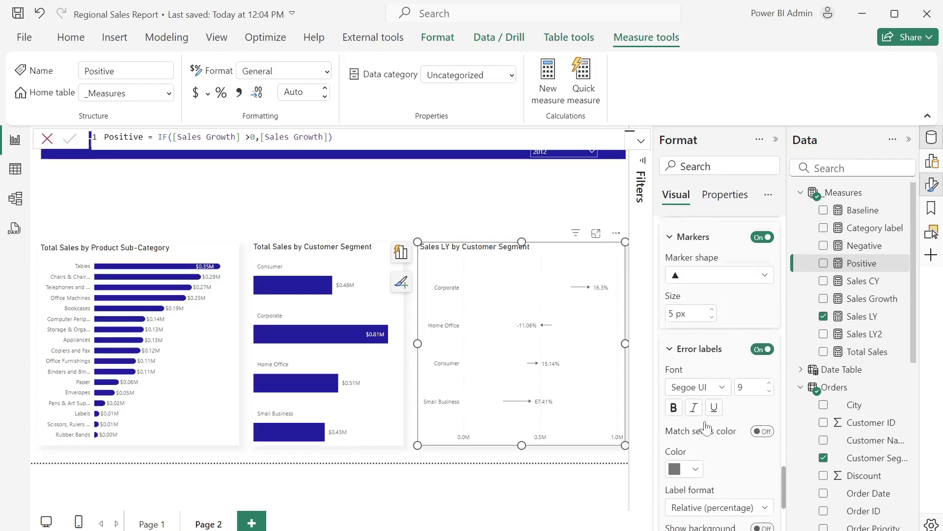
scroll(708, 424, "down", 5)
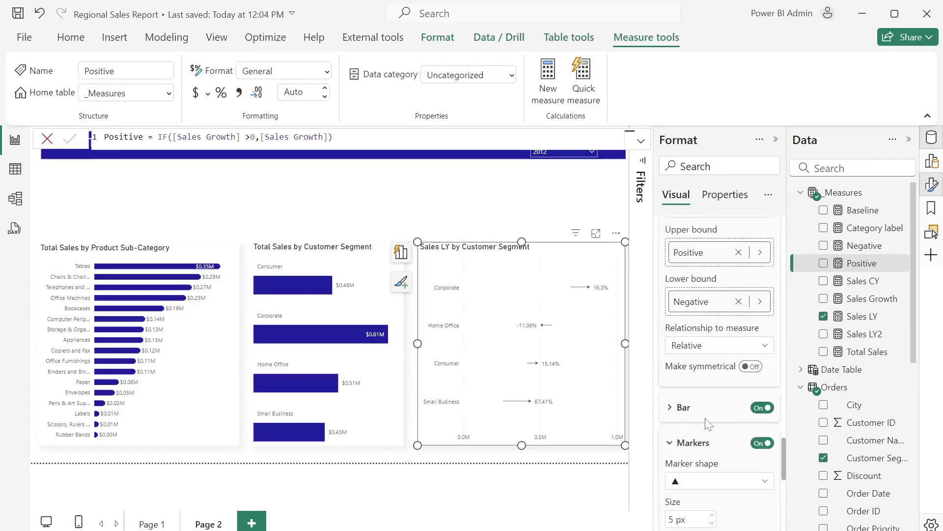
left_click(672, 339)
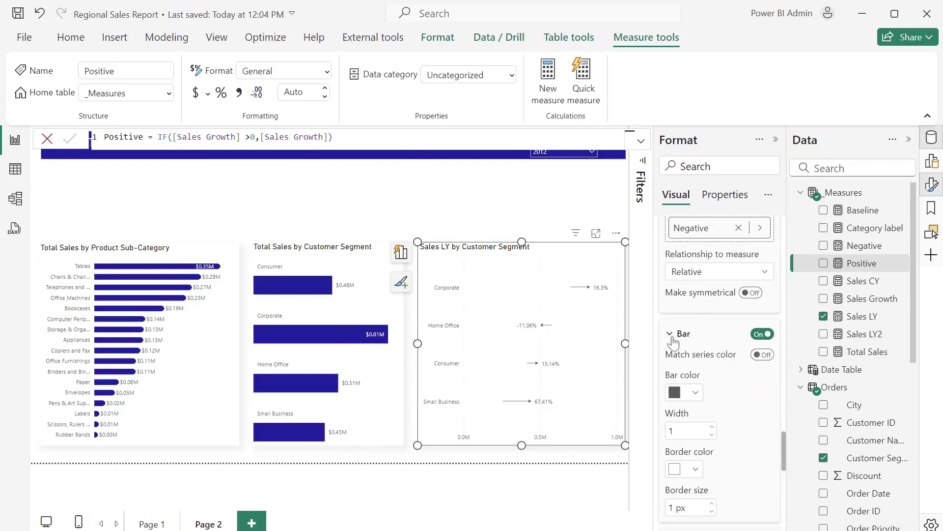
left_click(699, 396)
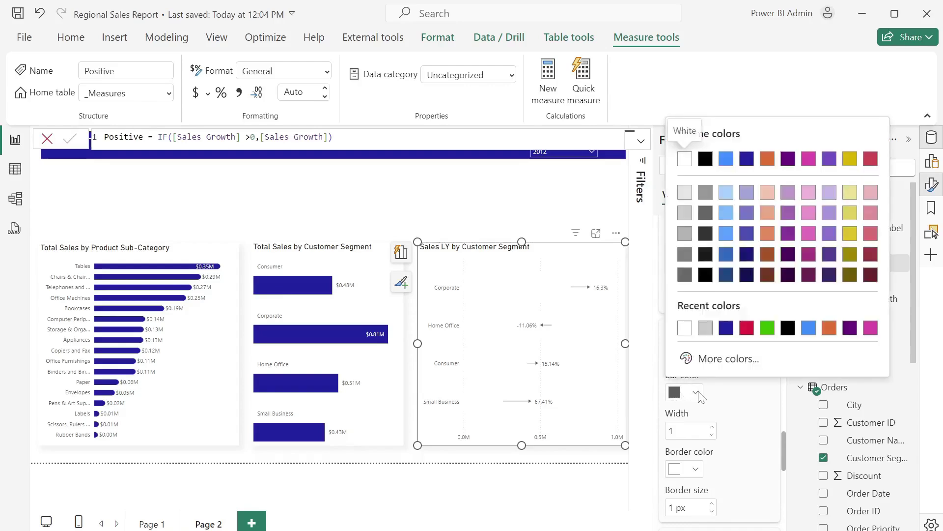
left_click(735, 407)
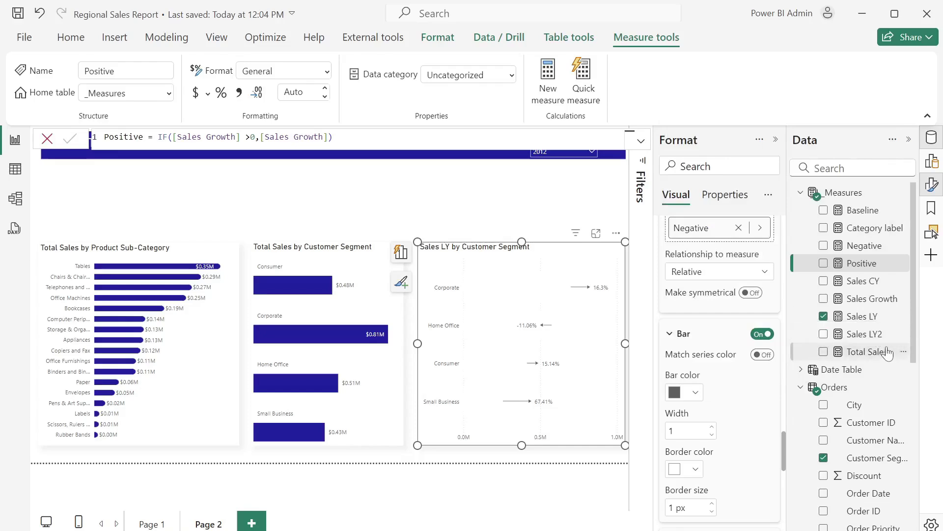
Add the Sales LY2 measure to the chart's X-axis below Sales LY and close the Data pane.
left_click(933, 161)
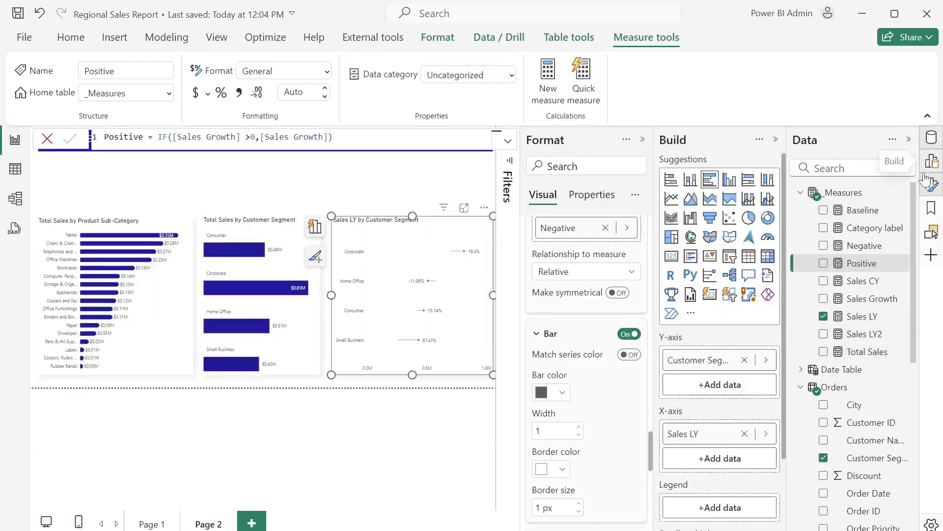
left_click_drag(856, 339, 726, 459)
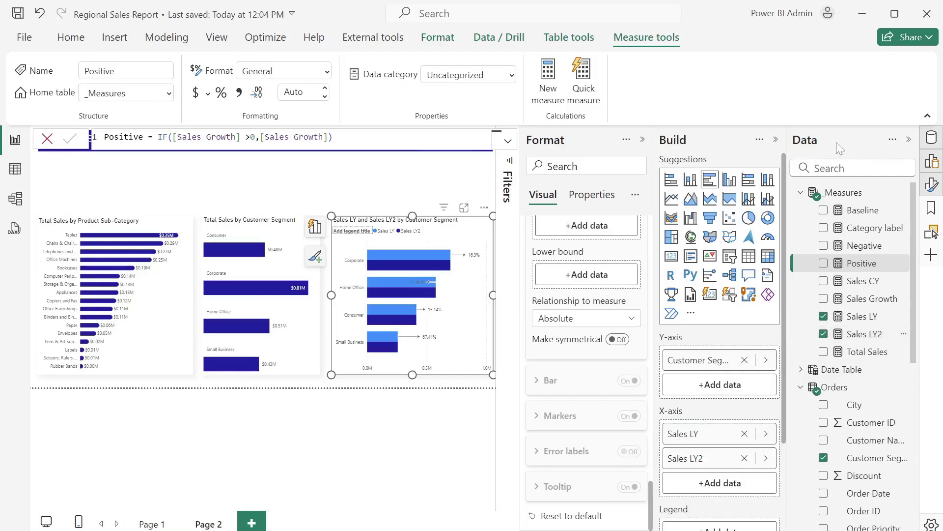
left_click(908, 142)
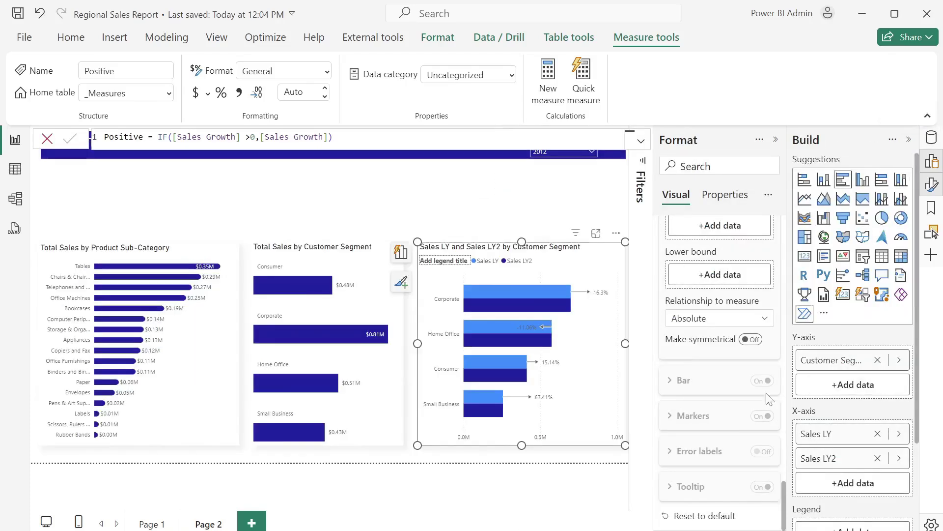
Set the bar color of the Sales LY2 series to white.
scroll(718, 351, "up", 5)
scroll(718, 351, "up", 1)
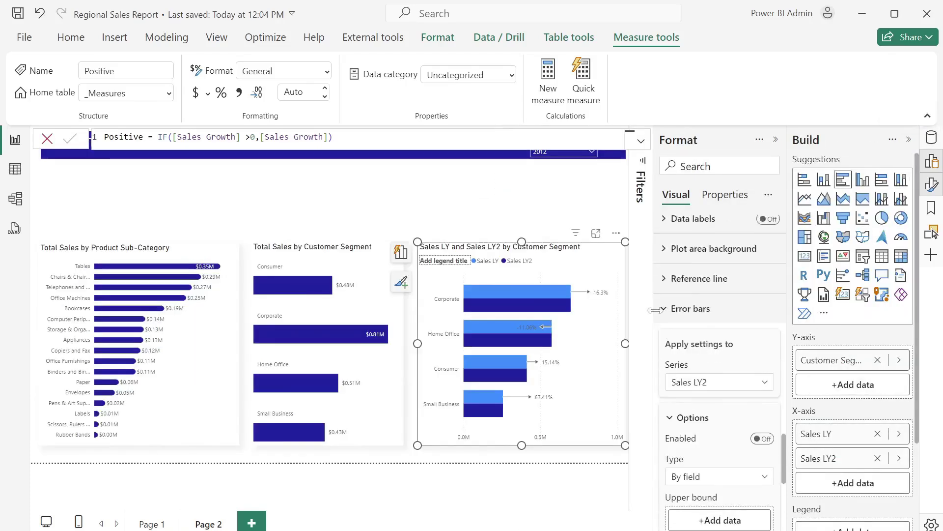
scroll(660, 314, "up", 6)
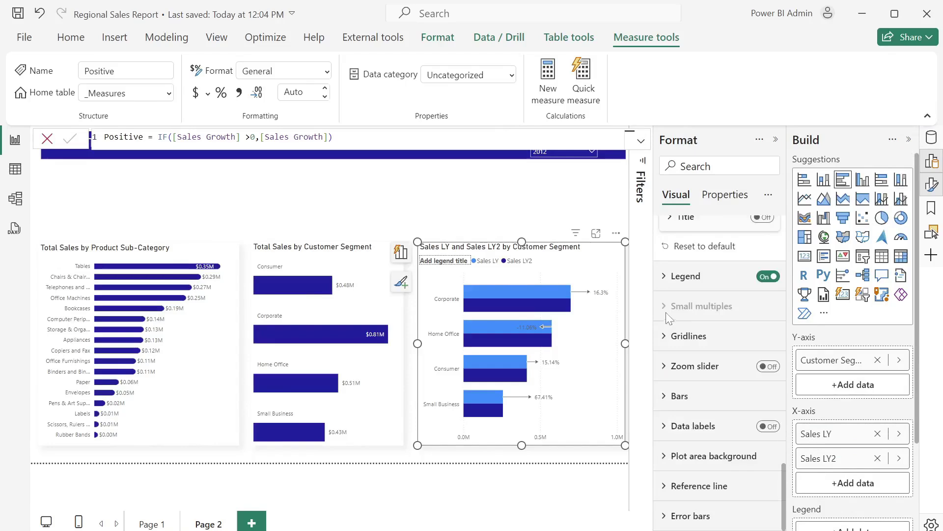
left_click(666, 397)
scroll(669, 399, "down", 4)
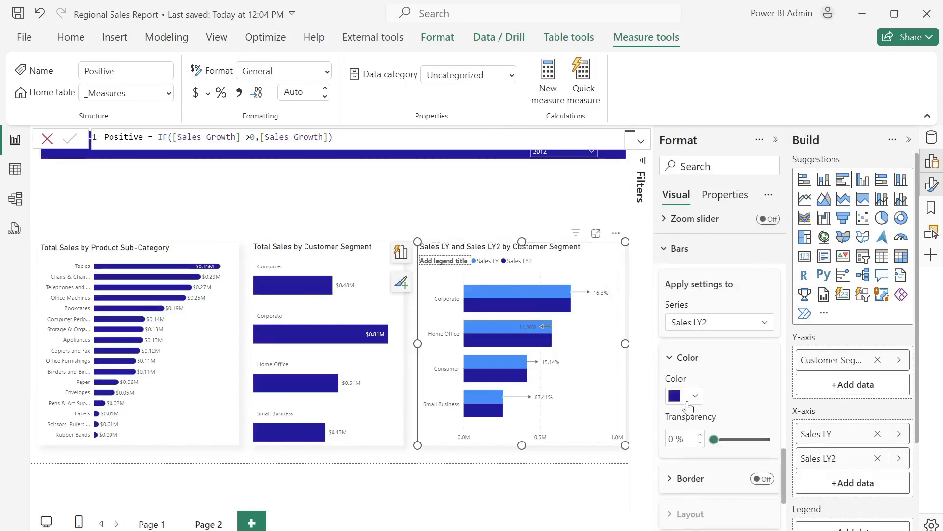
left_click(681, 396)
left_click(706, 331)
Set the bar color of the Sales LY series to white.
scroll(712, 344, "up", 3)
scroll(723, 358, "down", 2)
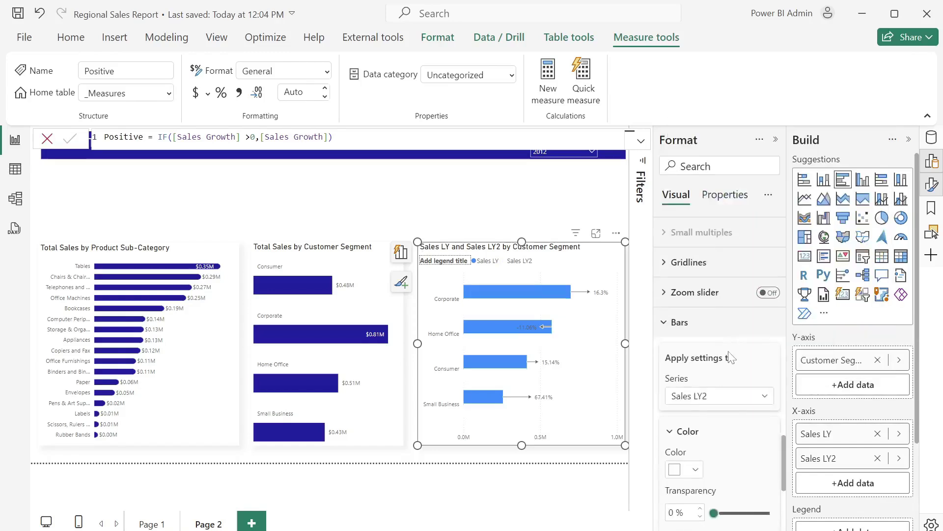
left_click(732, 396)
left_click(711, 432)
left_click(694, 469)
left_click(687, 405)
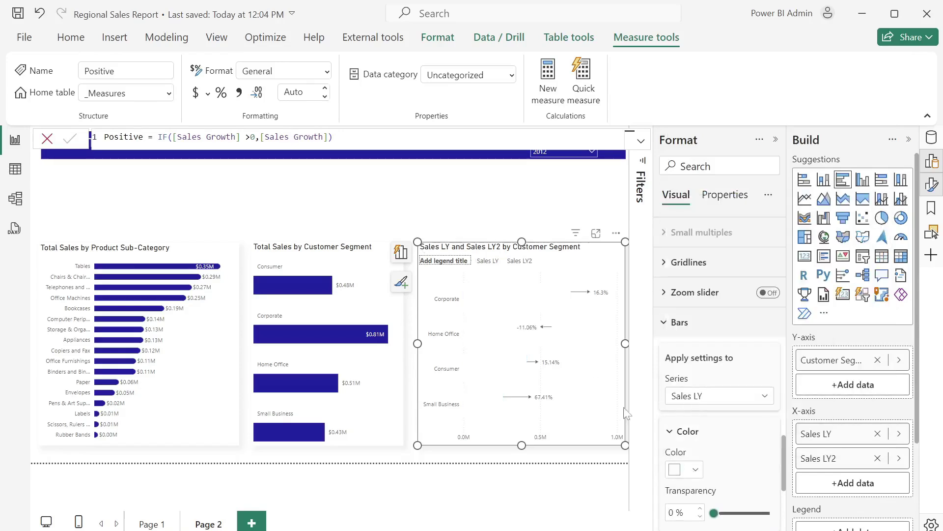
Remove the Negative measure from the lower bound of the Sales LY error bars.
scroll(734, 455, "down", 5)
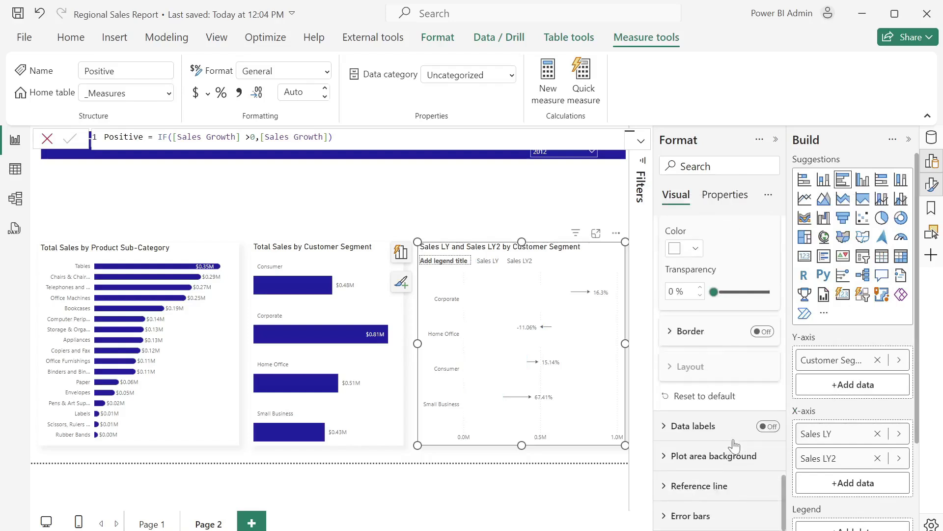
left_click(673, 515)
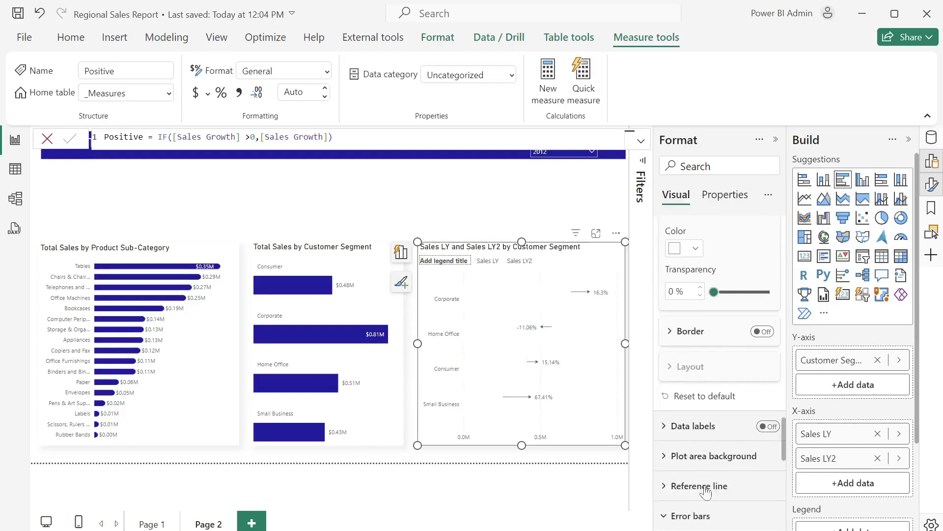
left_click(752, 369)
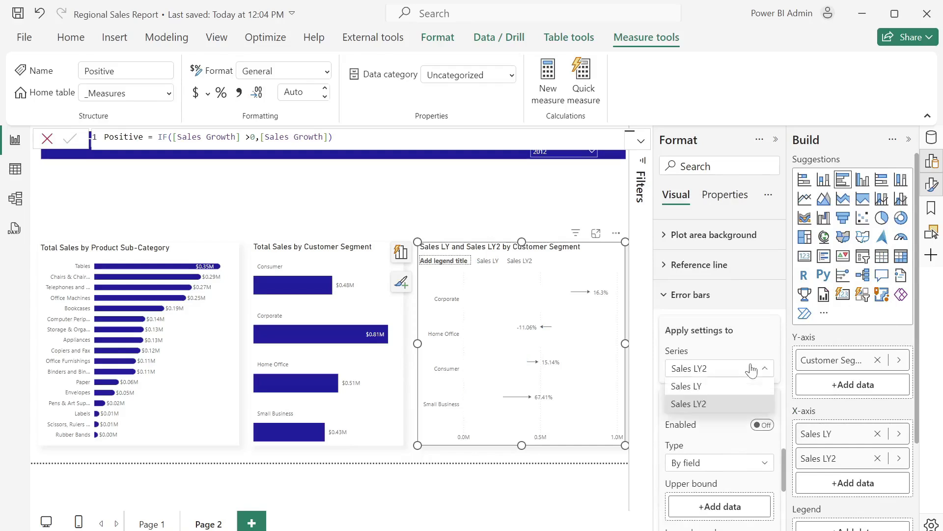
left_click(741, 385)
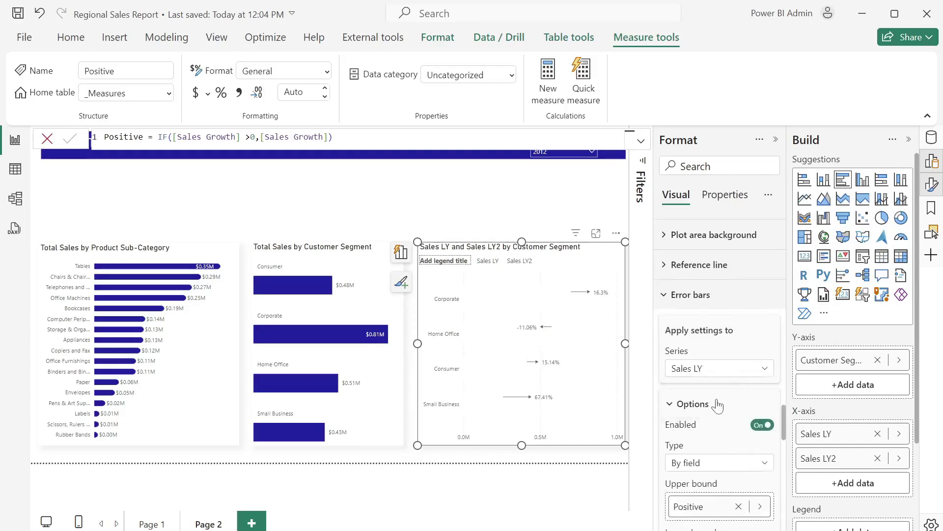
scroll(715, 401, "down", 3)
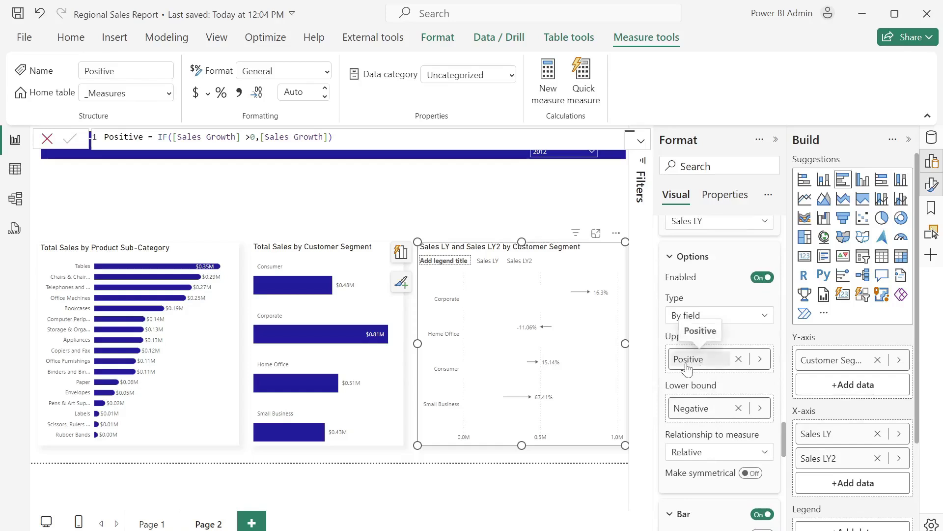
left_click(738, 409)
Set the bar color of the Sales LY error bars to the recent green #0EB908.
scroll(727, 433, "down", 3)
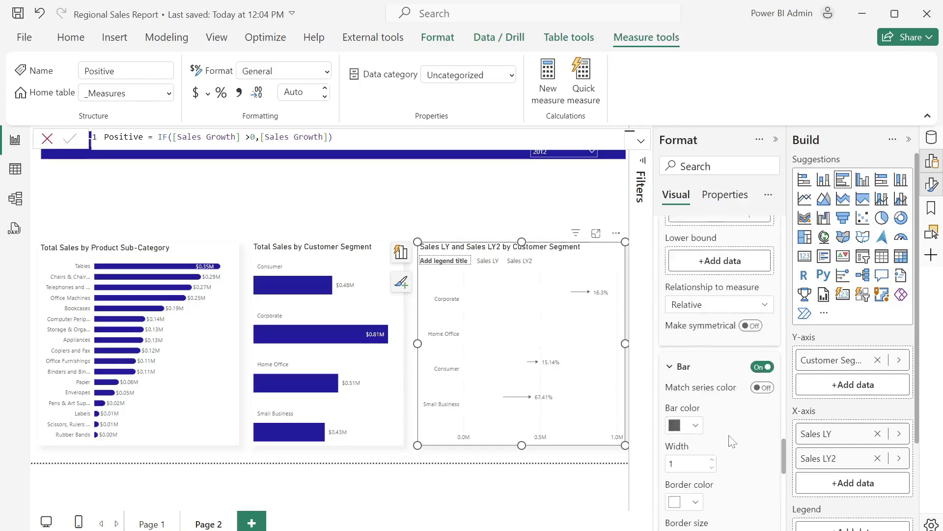
left_click(695, 425)
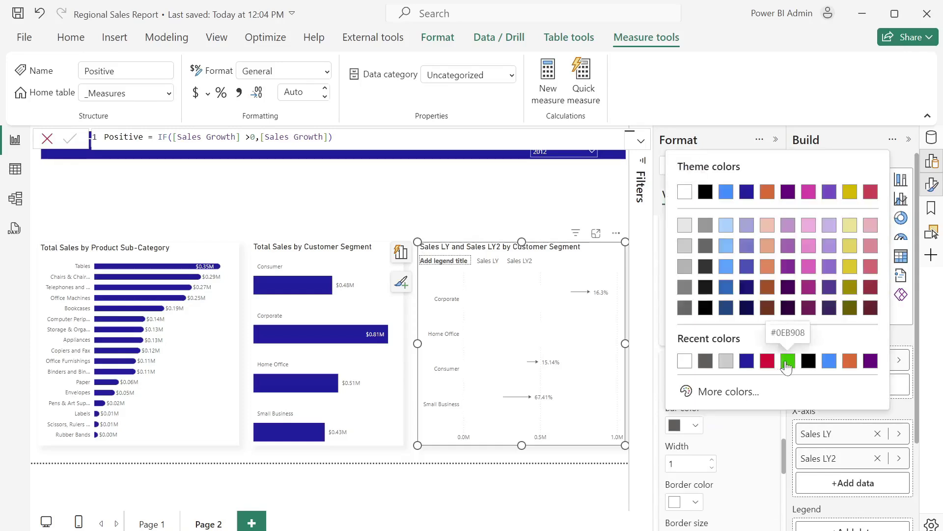
left_click(787, 363)
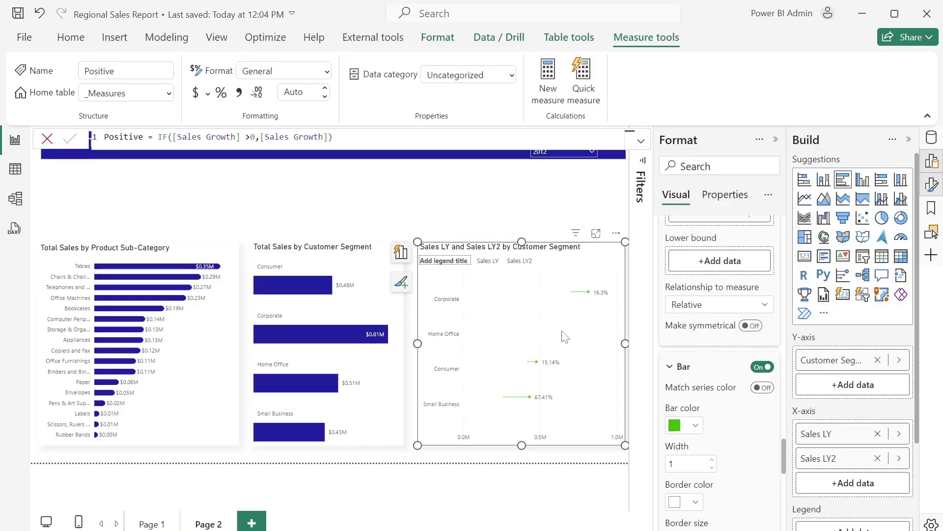
Enable error bars for the Sales LY2 series of the third chart.
scroll(719, 353, "up", 3)
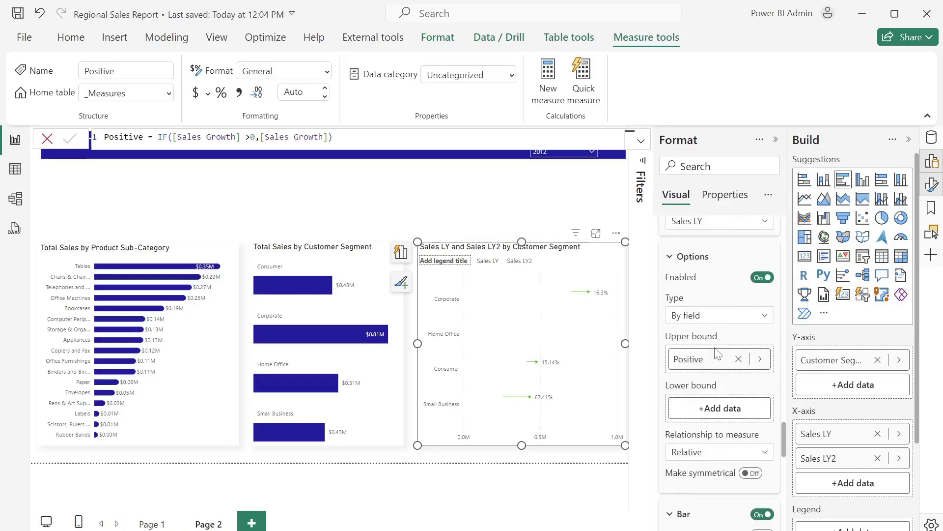
scroll(755, 320, "up", 2)
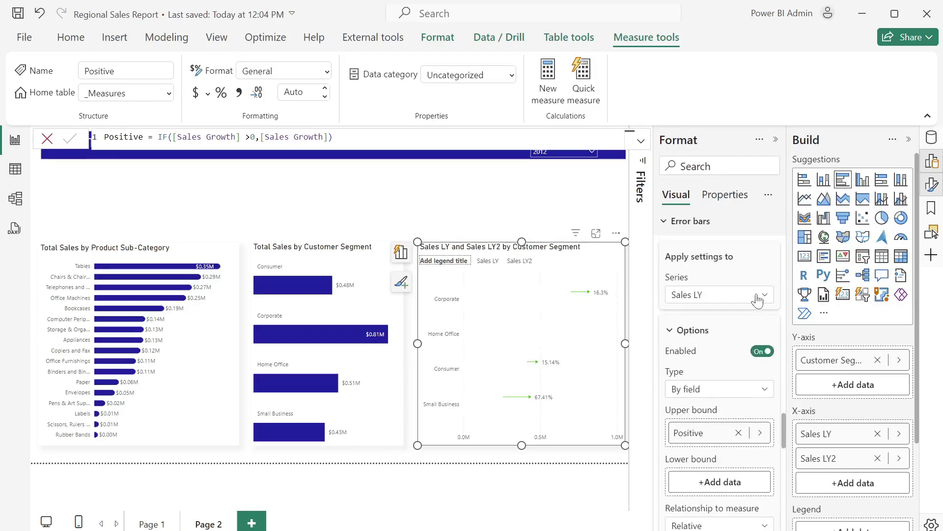
left_click(759, 294)
left_click(718, 312)
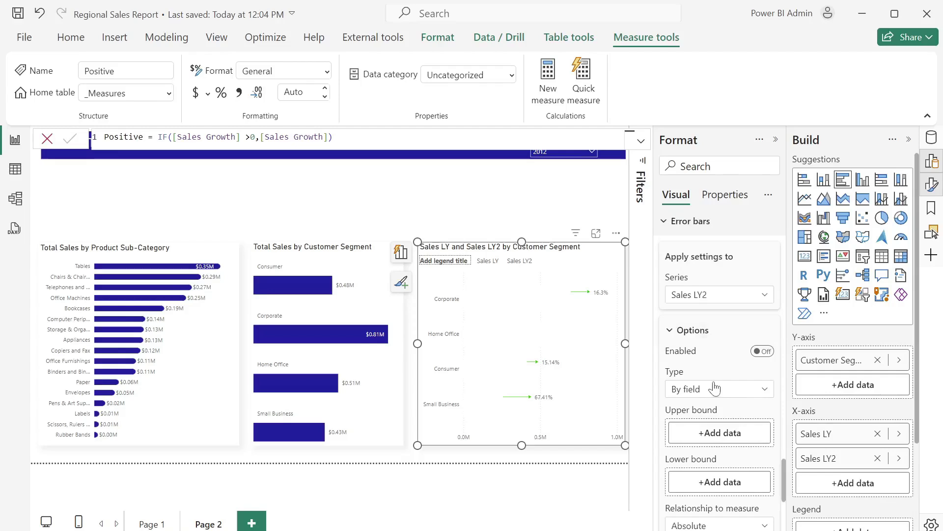
scroll(713, 386, "down", 2)
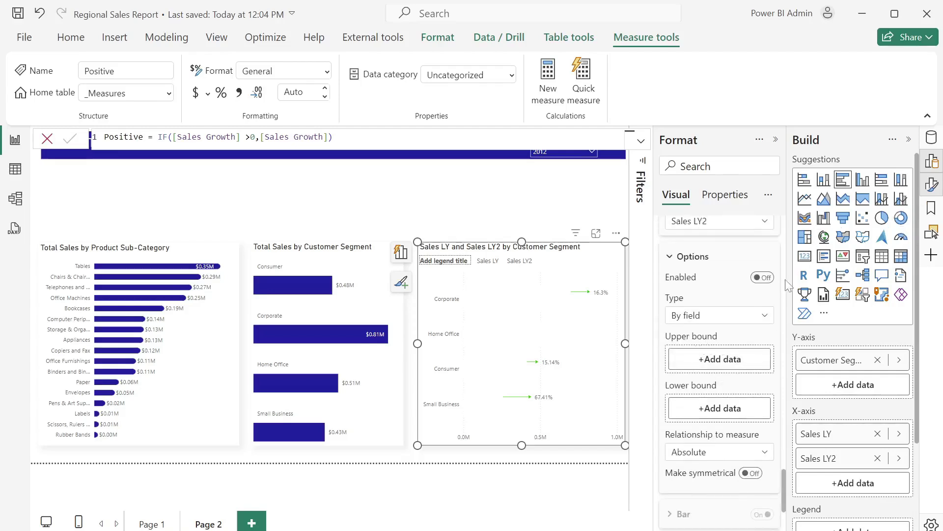
left_click(762, 277)
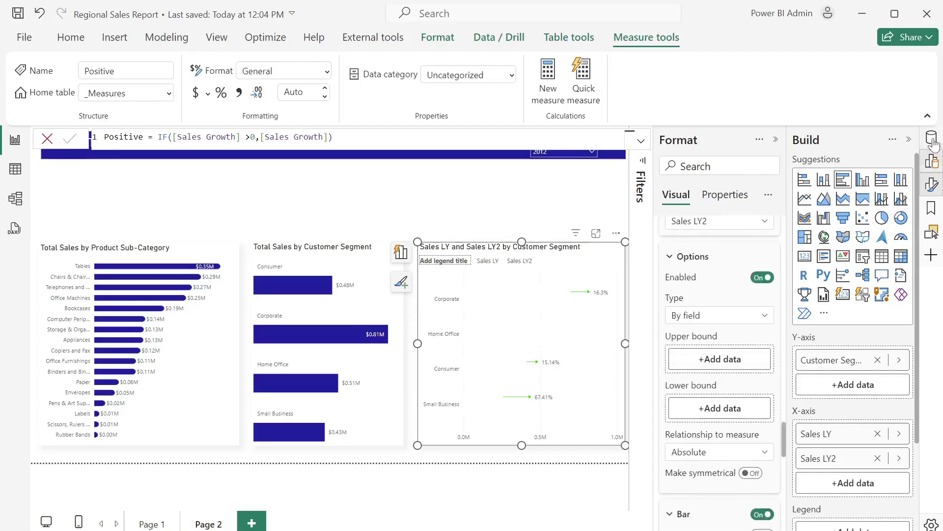
Use the Negative measure as the lower bound of the Sales LY2 error bars, with a Relative relationship to the measure.
left_click(932, 138)
left_click_drag(857, 244, 594, 408)
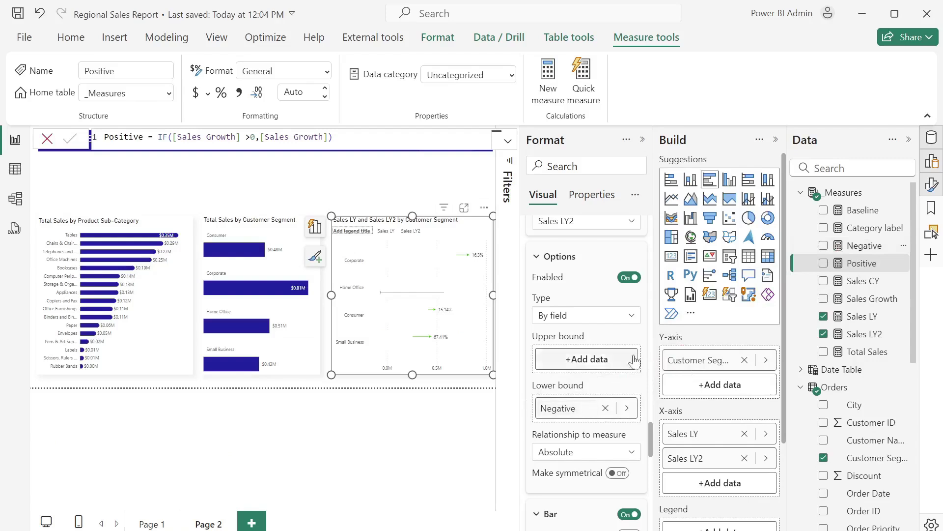
left_click(623, 451)
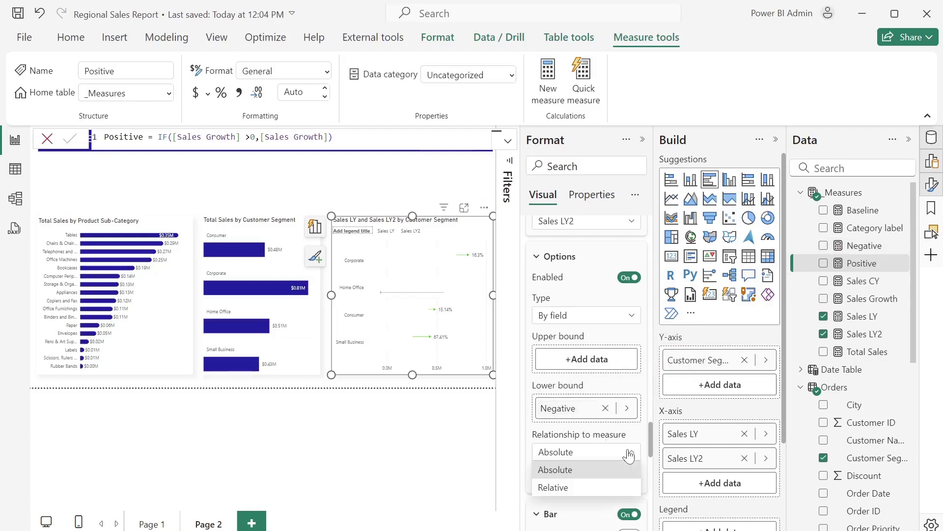
left_click(606, 488)
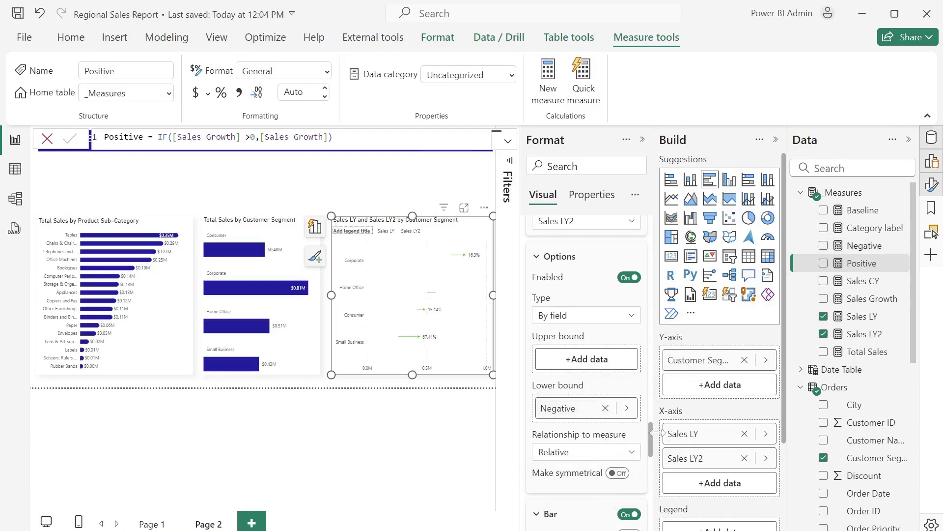
Set the marker shape of the Sales LY2 error bars to a triangle, closing the Build and Data panes.
scroll(634, 362, "down", 3)
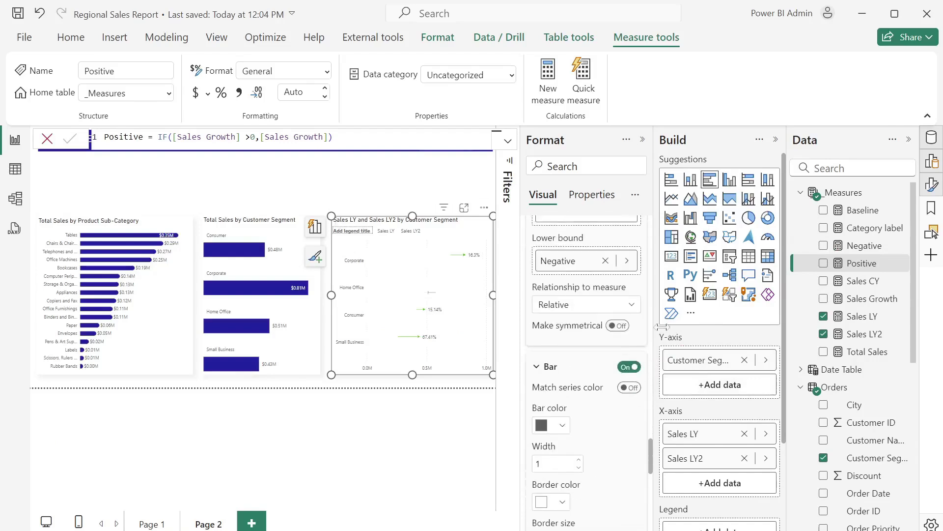
left_click(775, 140)
left_click(909, 139)
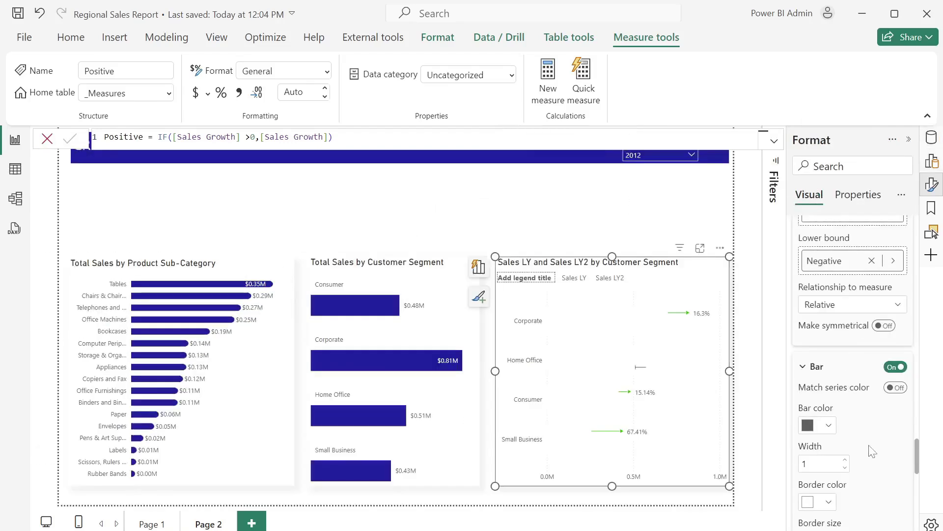
scroll(872, 451, "down", 3)
scroll(834, 476, "down", 3)
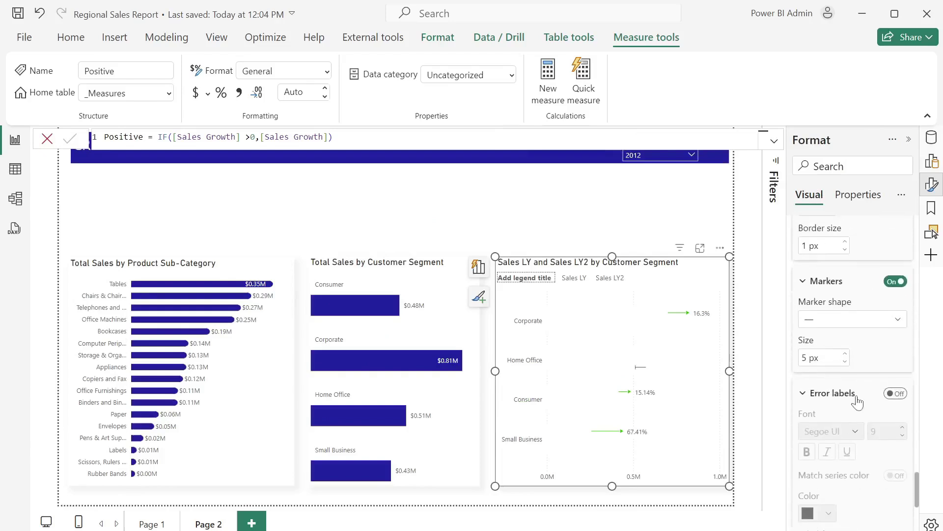
left_click(866, 320)
left_click(814, 392)
Set the bar color of the Sales LY2 error bars to the recent red.
scroll(816, 394, "down", 2)
scroll(816, 394, "up", 5)
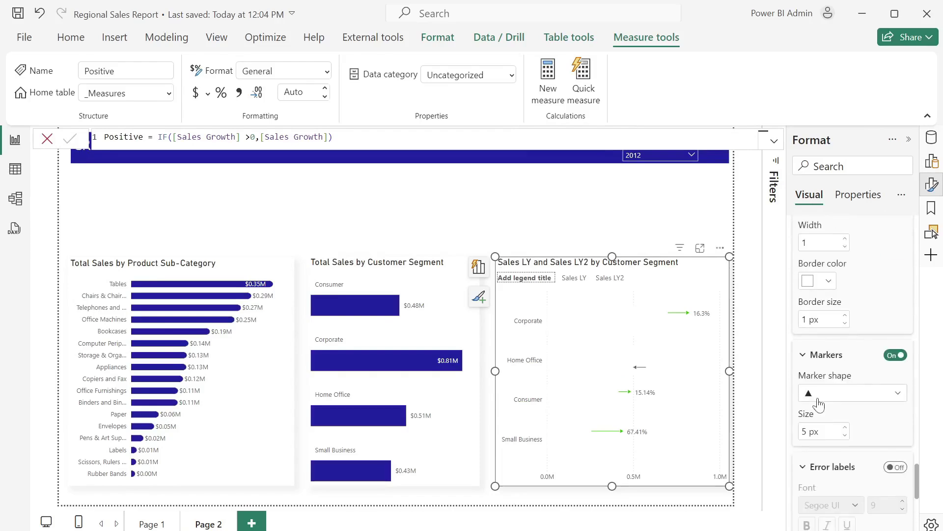
left_click(829, 352)
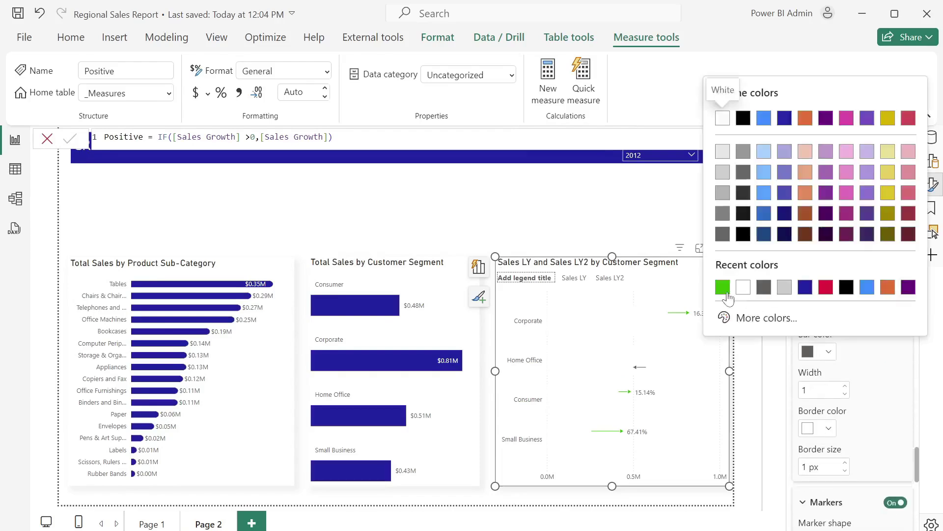
left_click(826, 287)
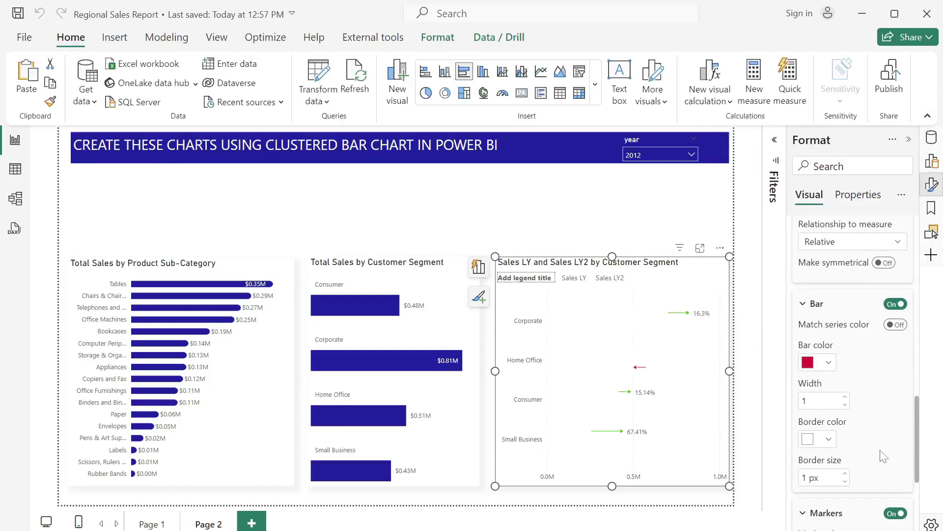
Turn on error labels for the Sales LY2 series in Relative (percentage) format and close the formatting pane.
scroll(883, 456, "down", 3)
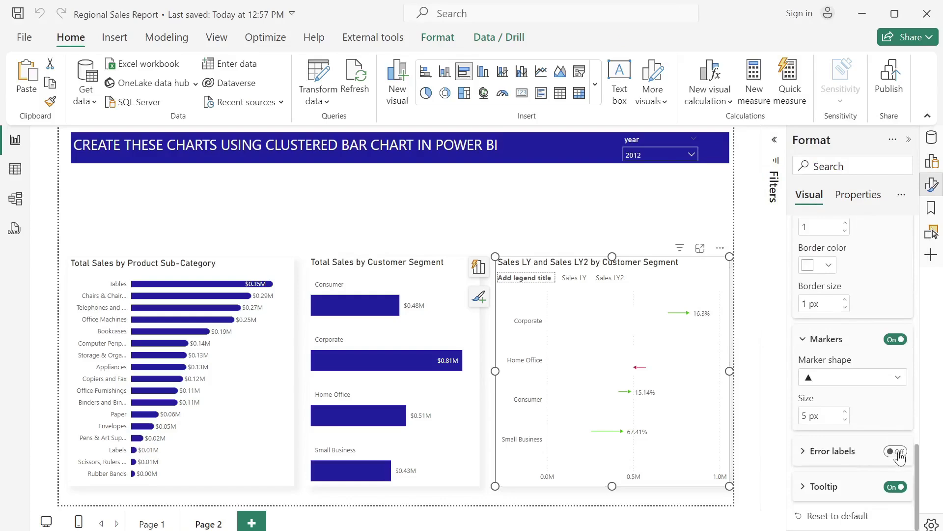
left_click(898, 451)
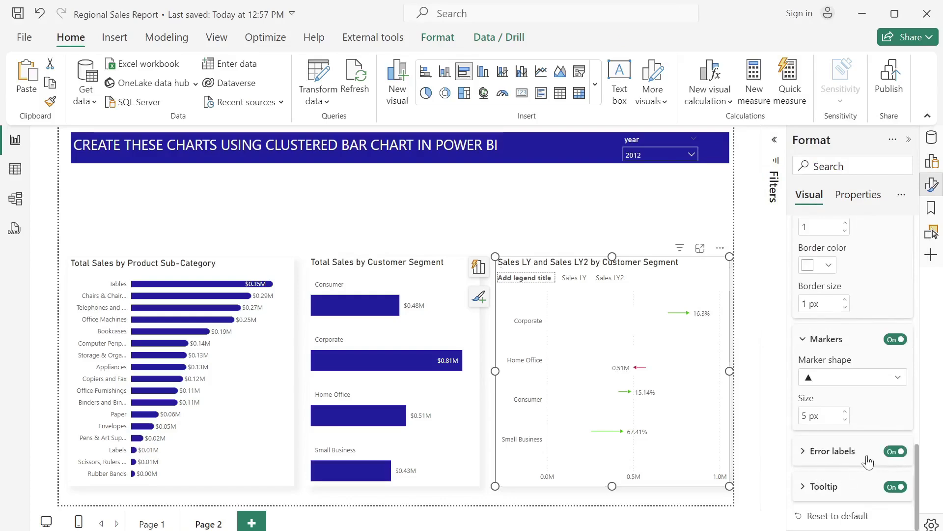
left_click(805, 461)
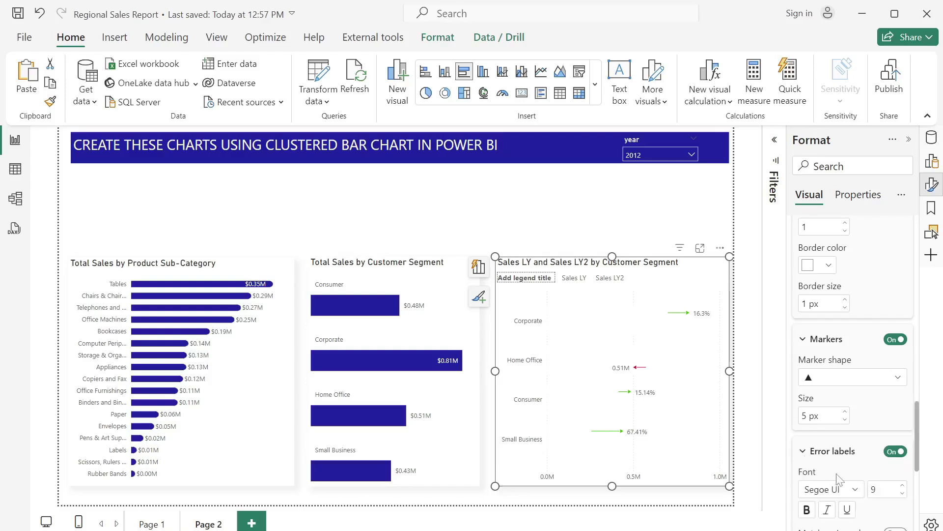
scroll(838, 479, "down", 3)
left_click(892, 465)
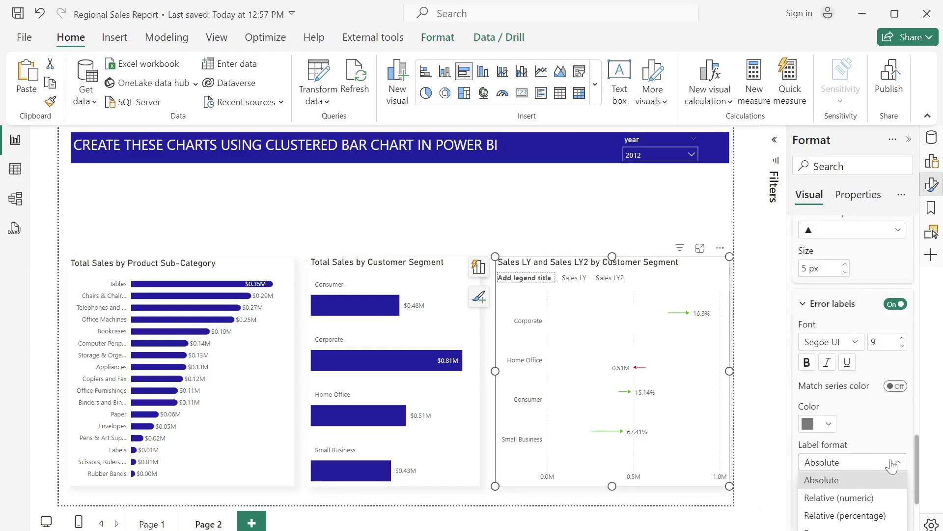
left_click(865, 516)
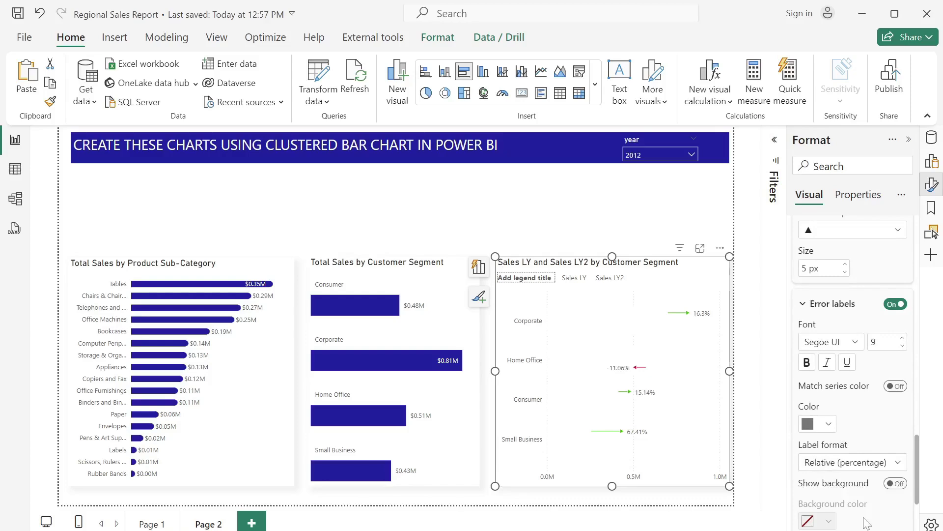
left_click(909, 140)
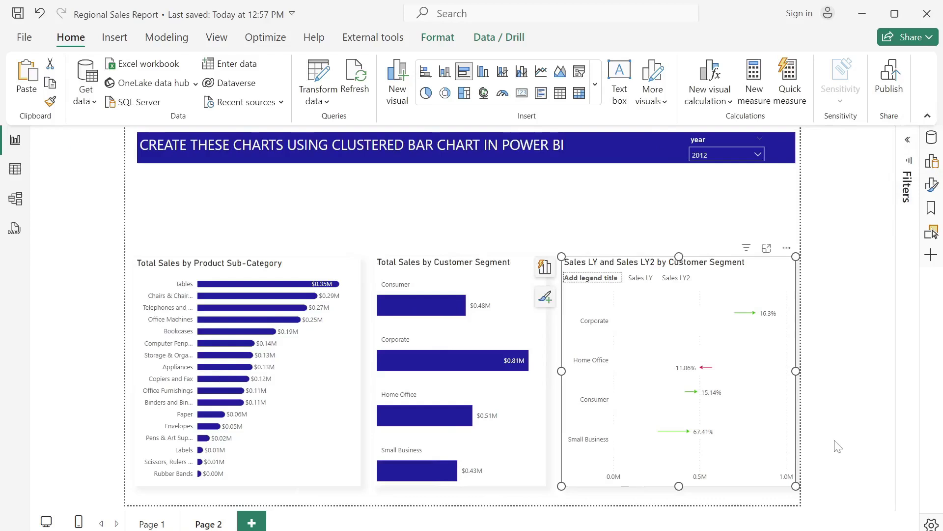